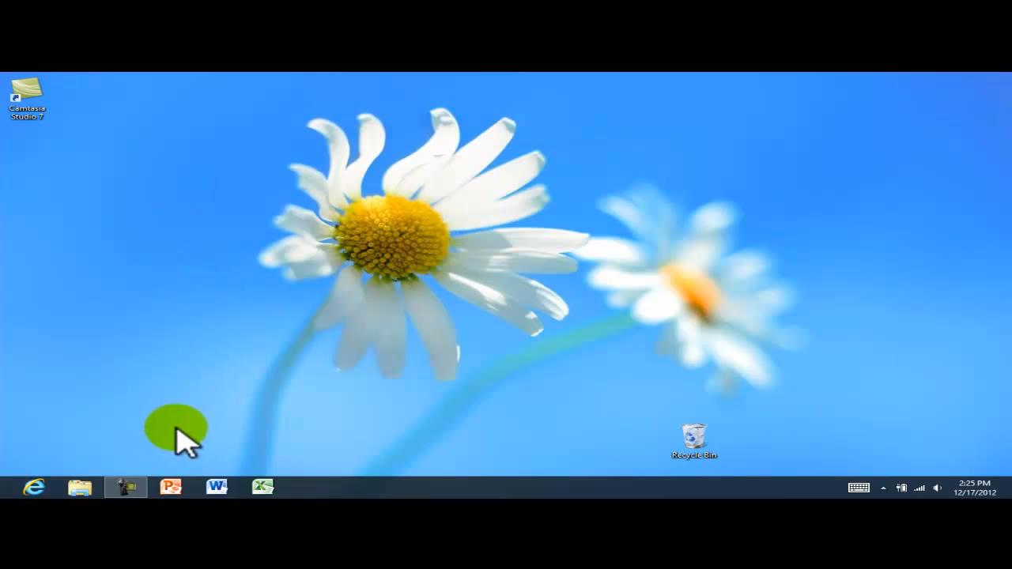
Step: Open the Documents library in File Explorer and create a folder named "New folder 1"
left_click(81, 487)
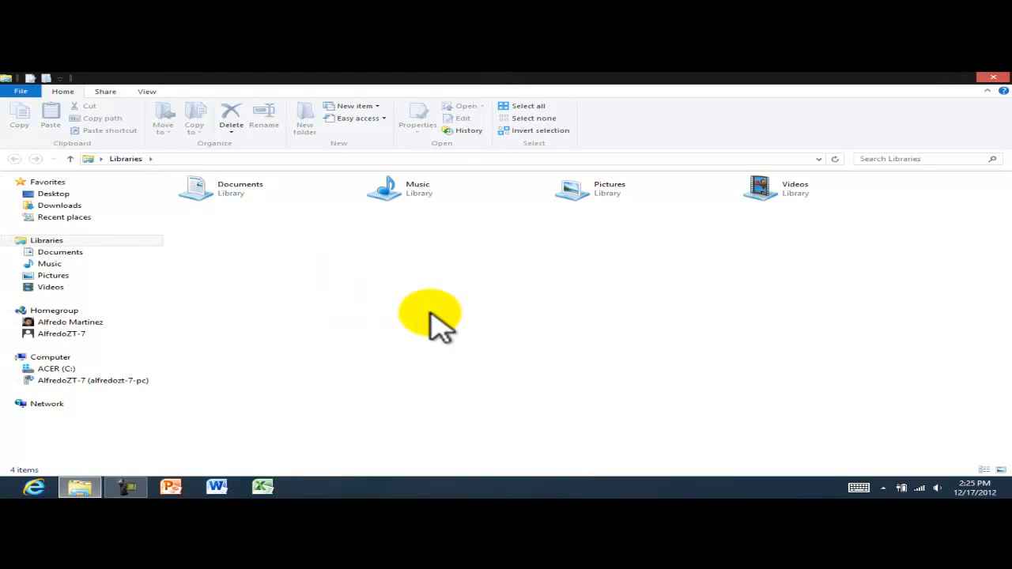
double_click(231, 190)
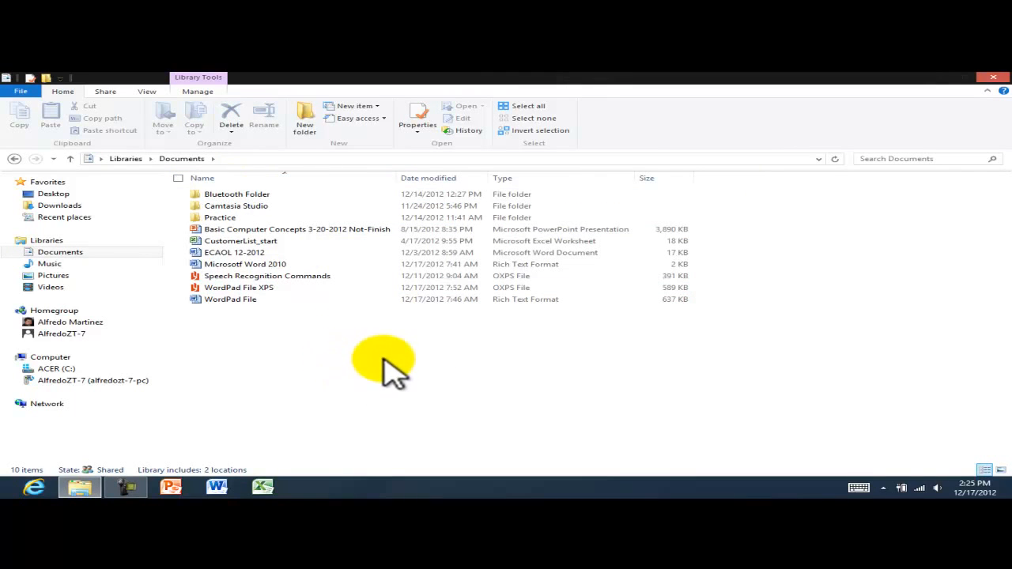
left_click(309, 127)
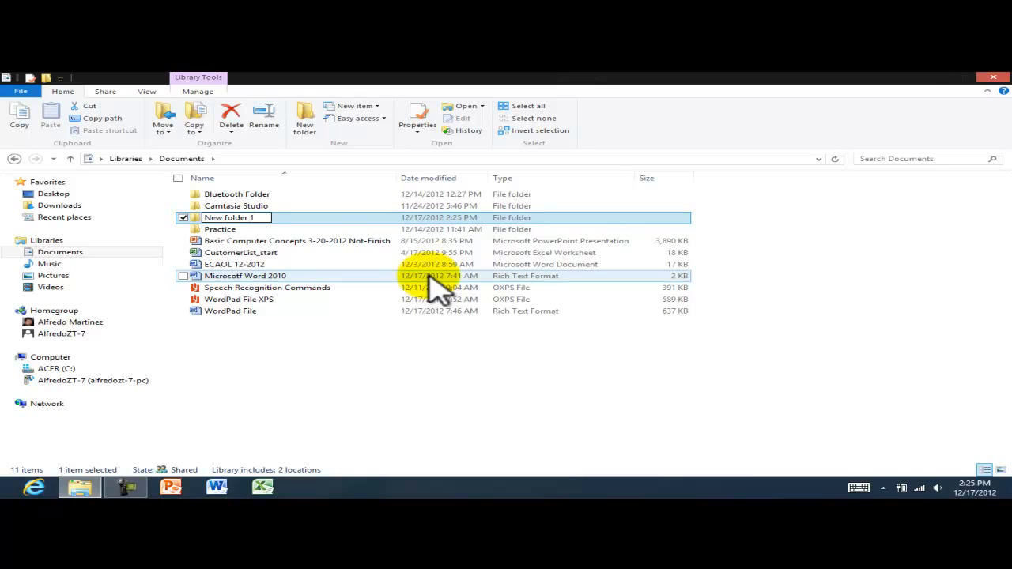
key("Return")
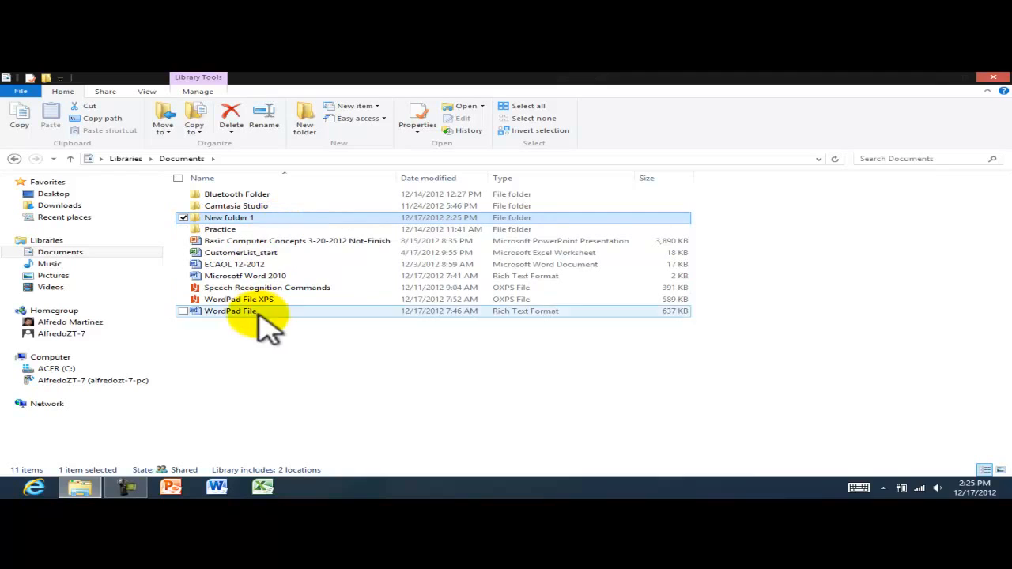
Step: Look inside New folder 1, return to the Documents library and clear the selection
double_click(237, 217)
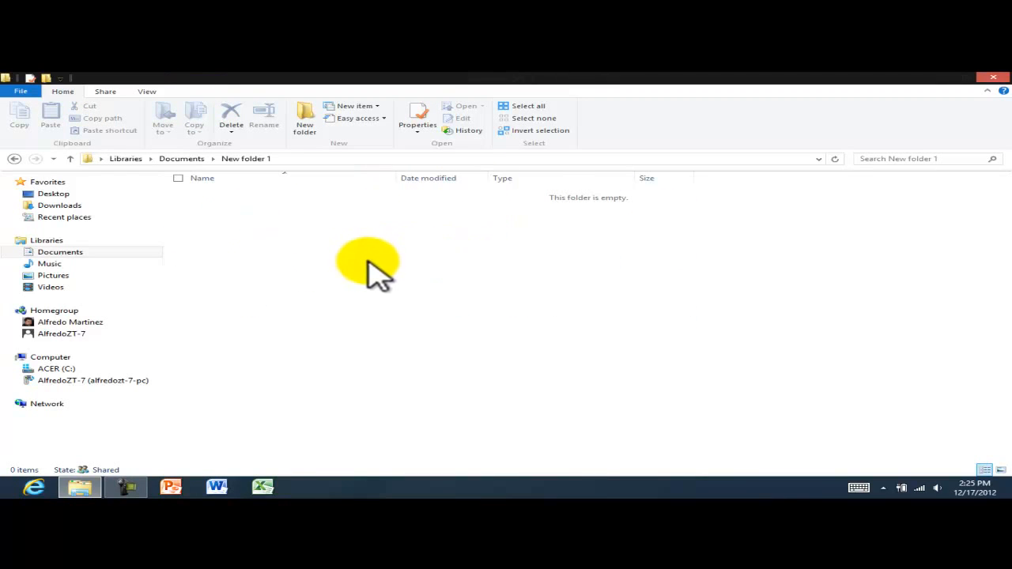
left_click(325, 250)
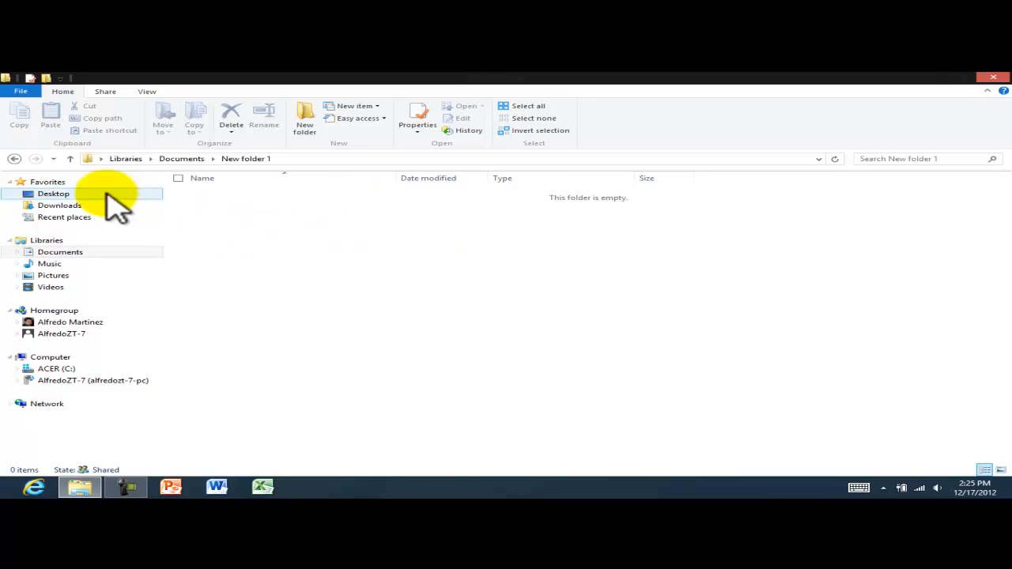
left_click(14, 158)
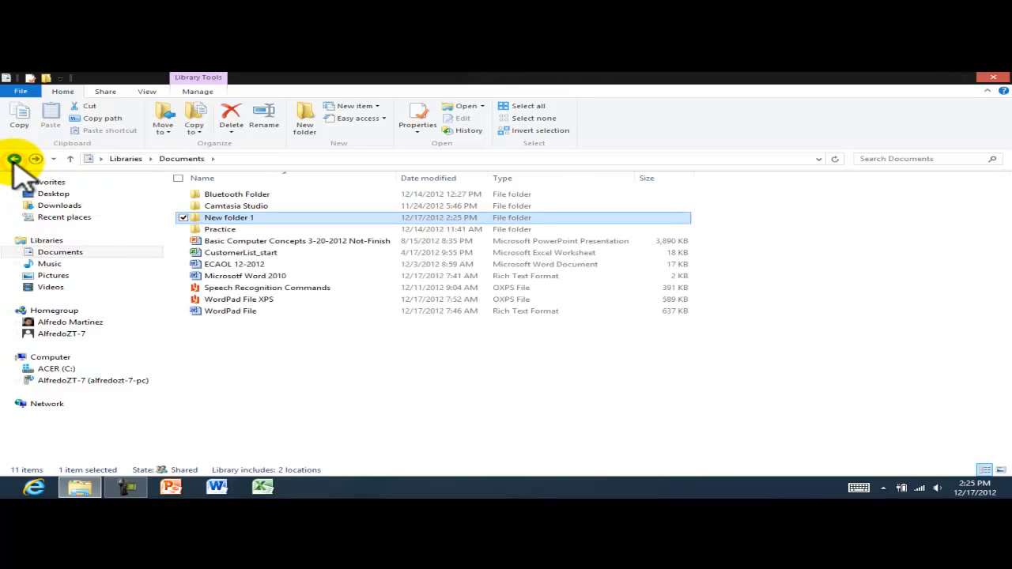
left_click(369, 362)
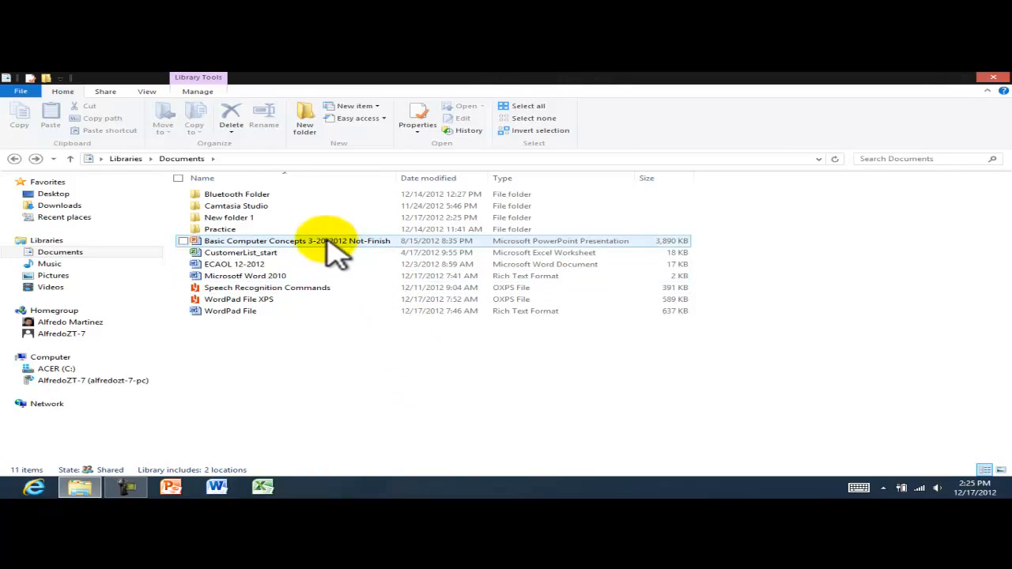
left_click(341, 370)
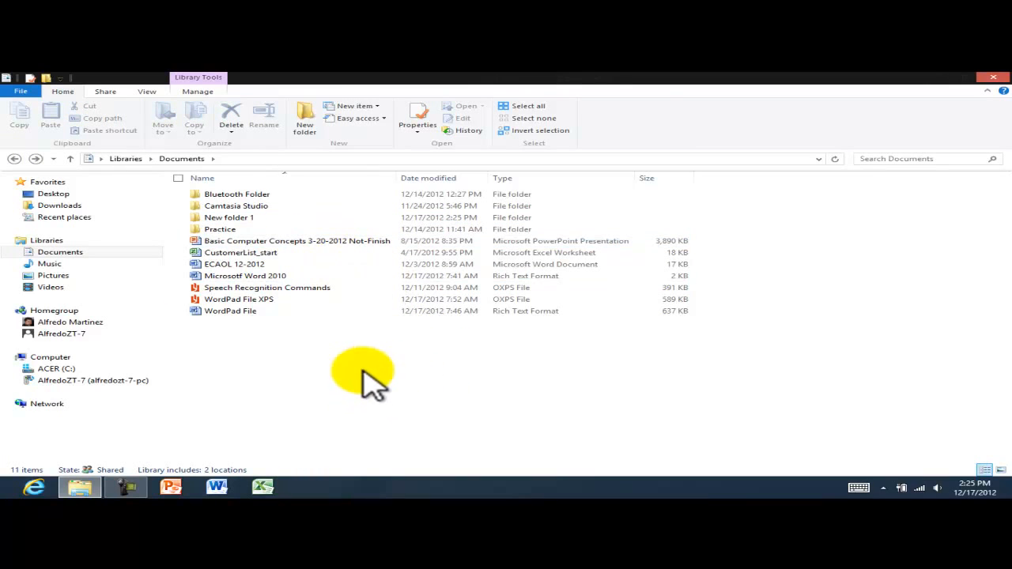
Step: Create another folder in the Documents library, name it "New folder 2" and deselect it
right_click(321, 363)
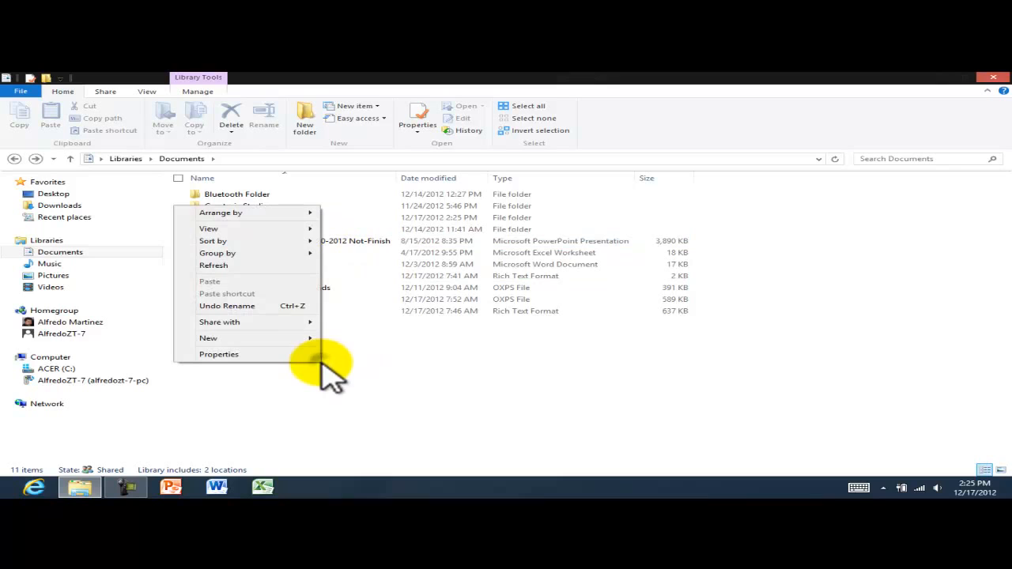
left_click(463, 370)
right_click(448, 362)
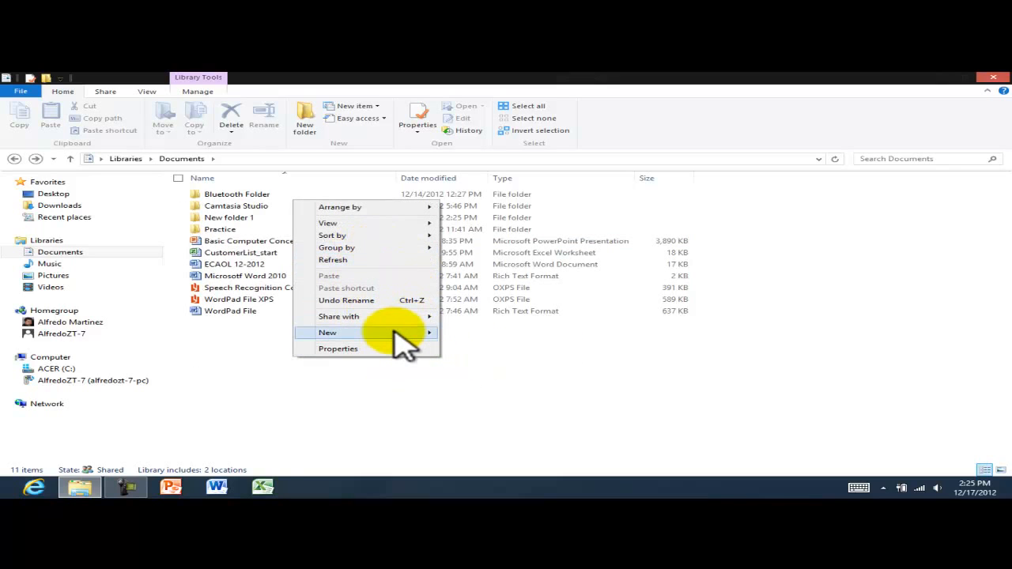
mouse_move(388, 333)
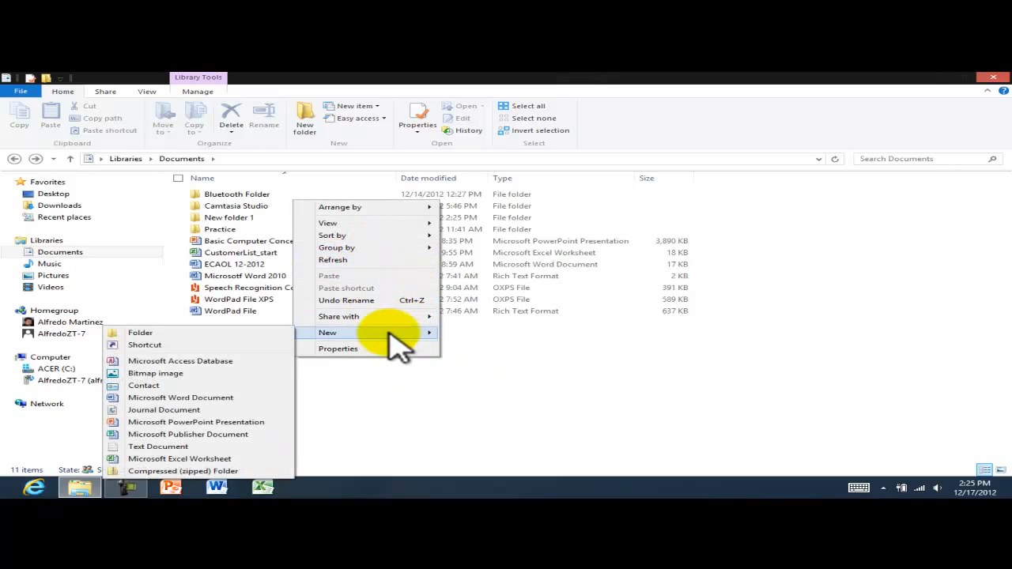
left_click(180, 333)
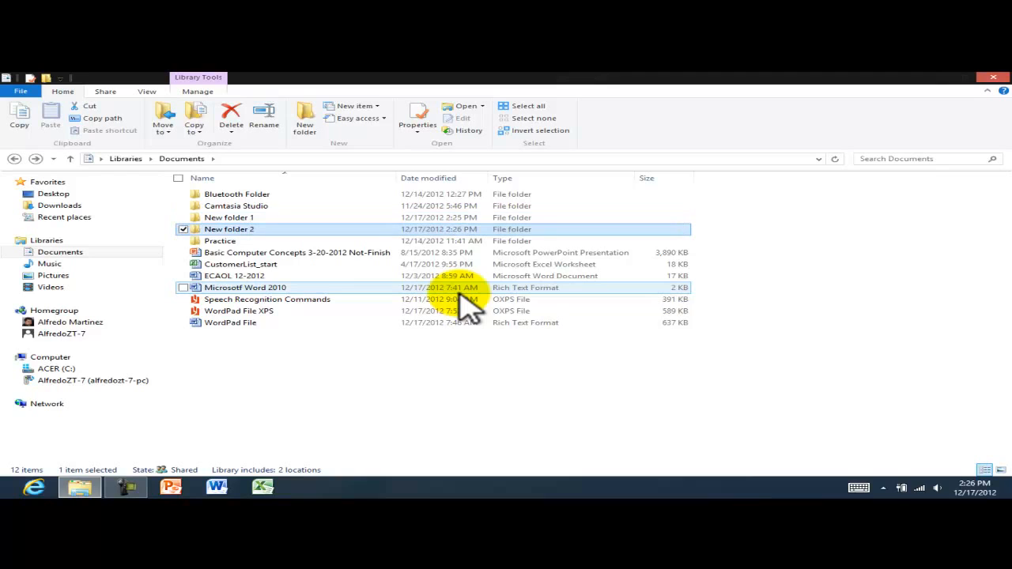
left_click(431, 381)
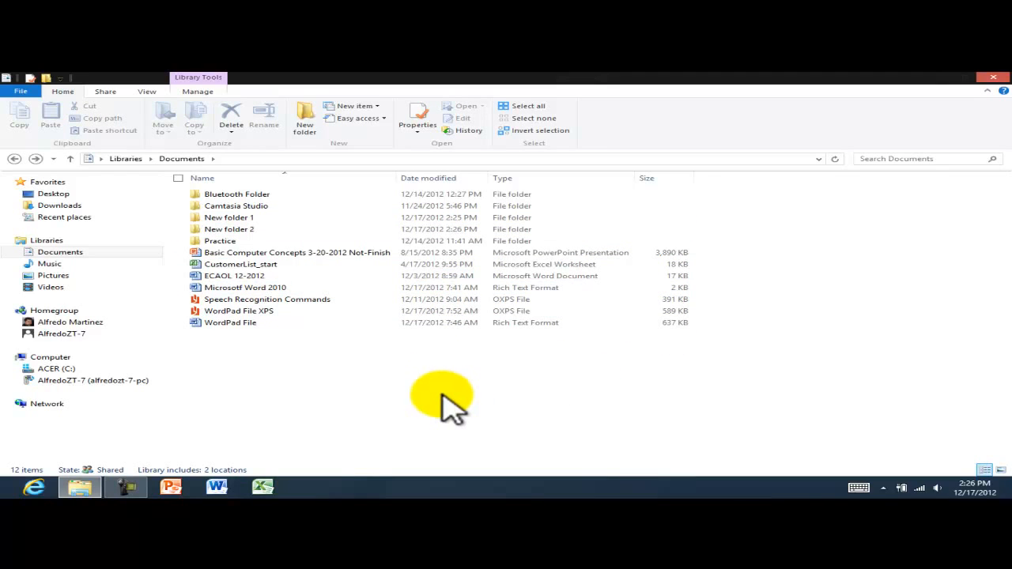
Step: Rename New folder 1 as "Rename Folder 1"
left_click(242, 220)
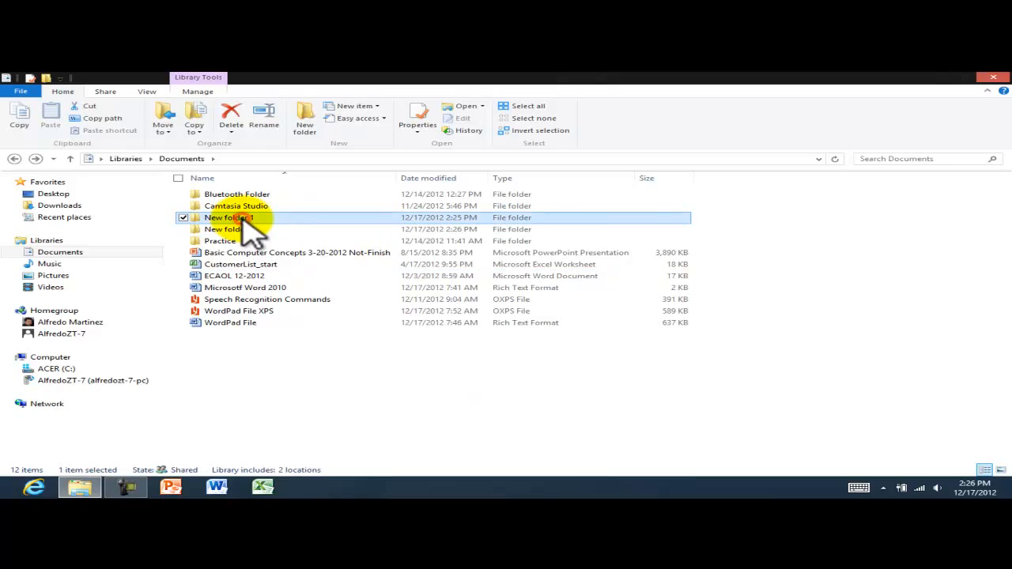
left_click(259, 117)
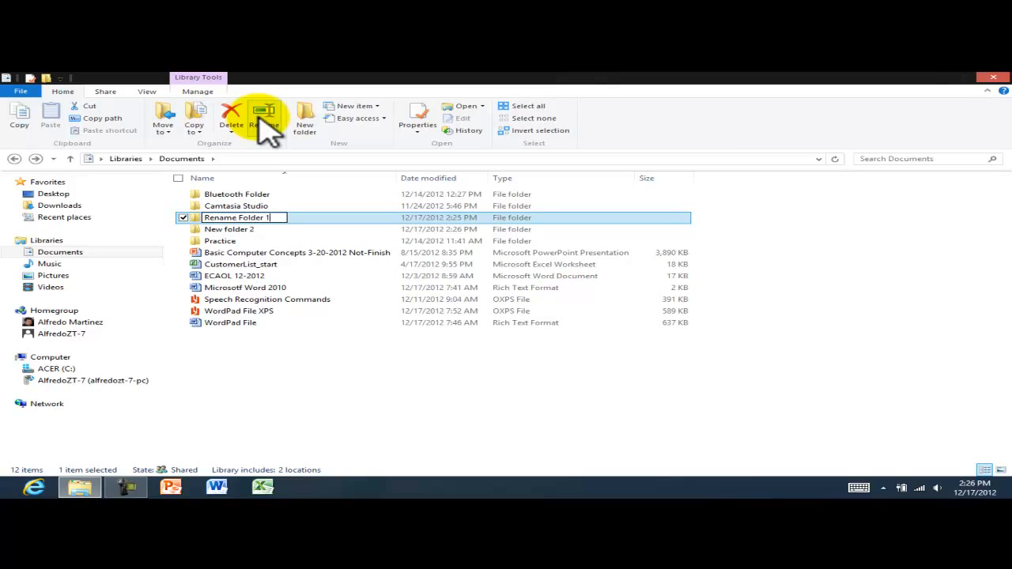
key("Return")
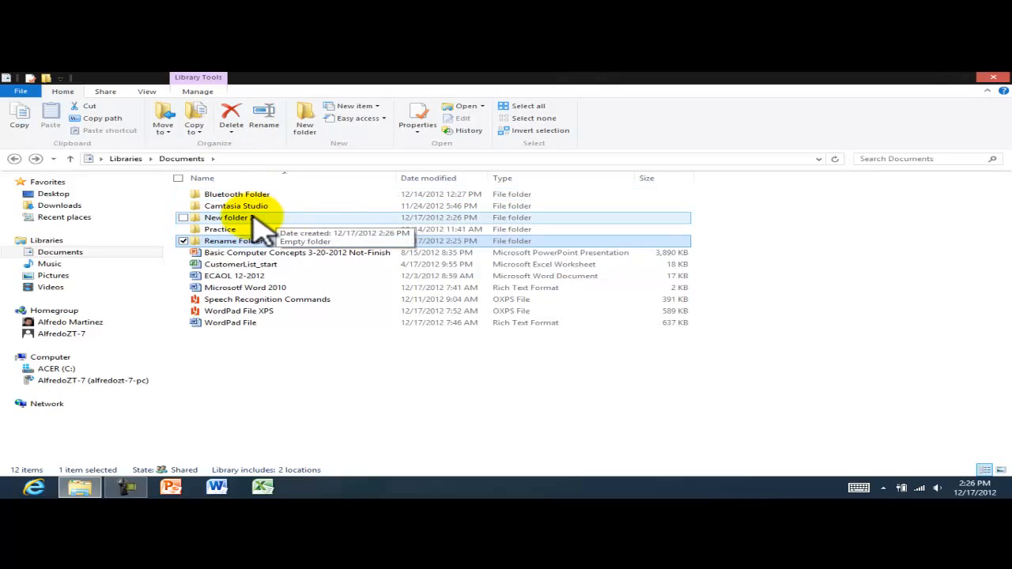
left_click(233, 220)
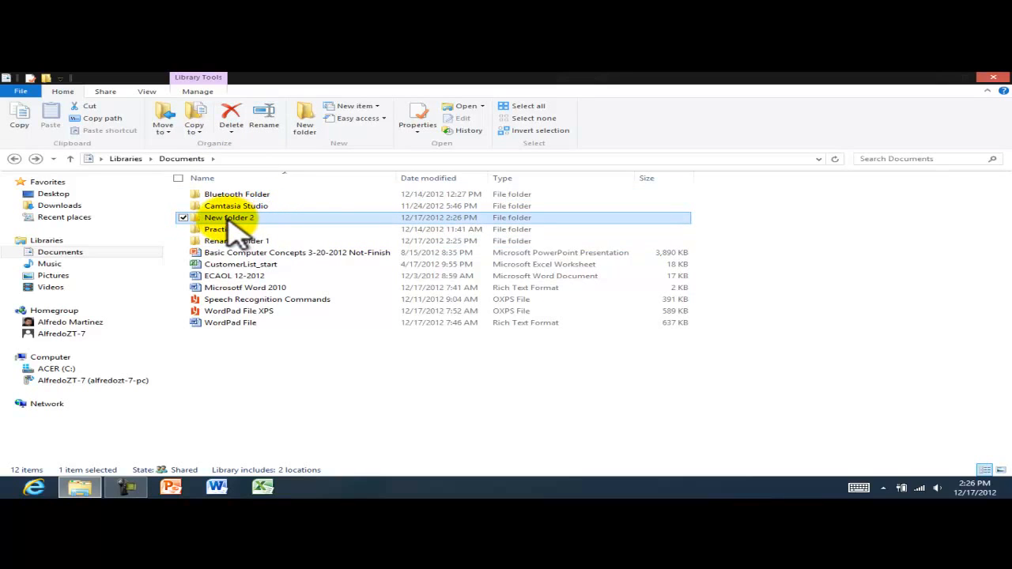
right_click(249, 229)
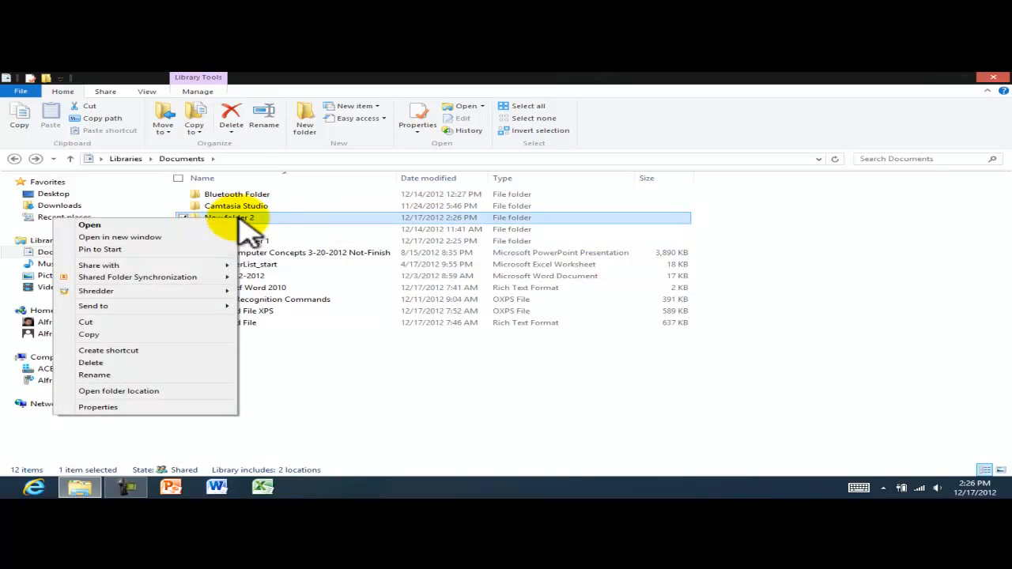
left_click(366, 363)
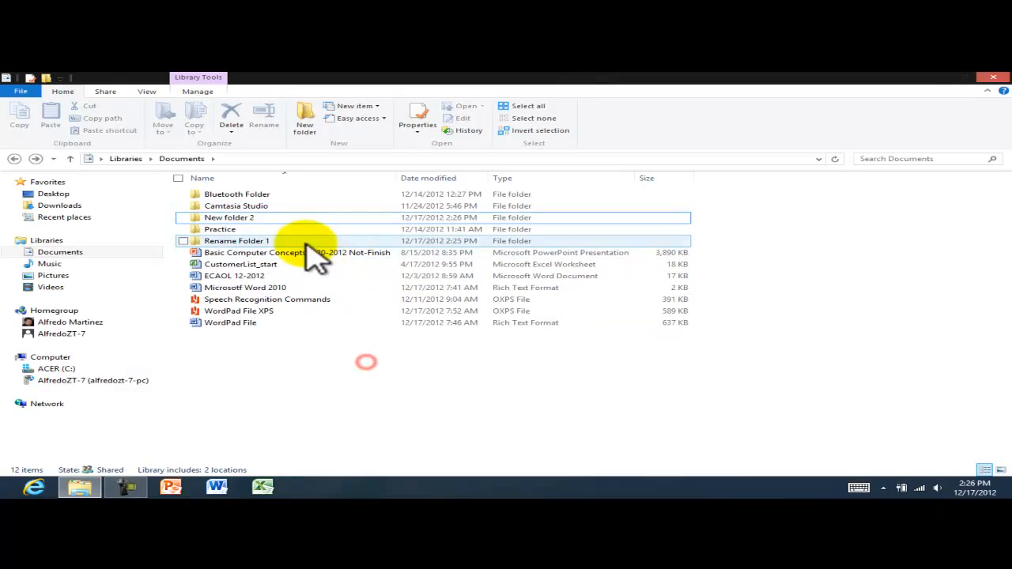
right_click(248, 223)
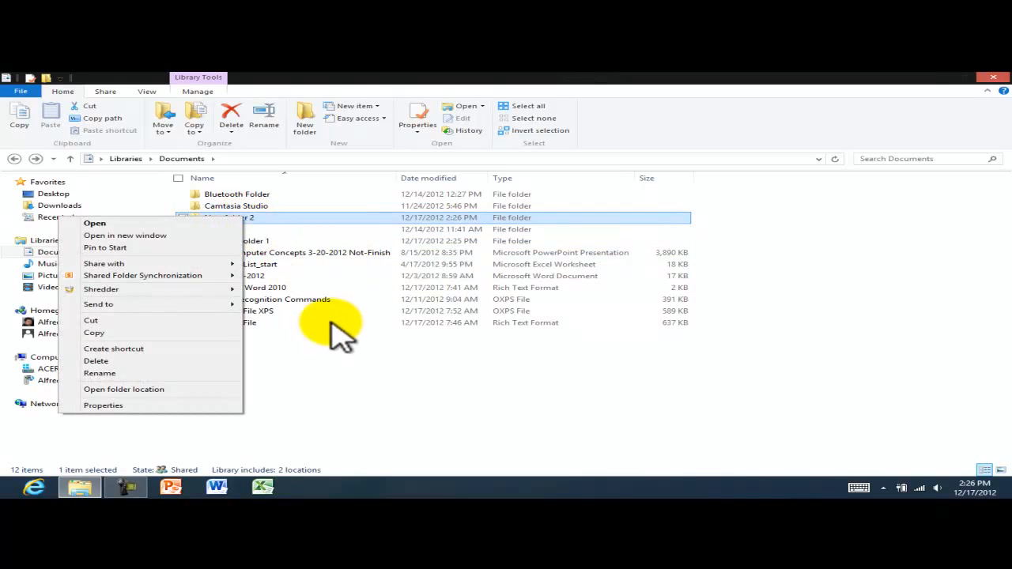
left_click(364, 370)
Step: Rename New folder 2 as "Rename Folder 2" and clear the selection
left_click(226, 219)
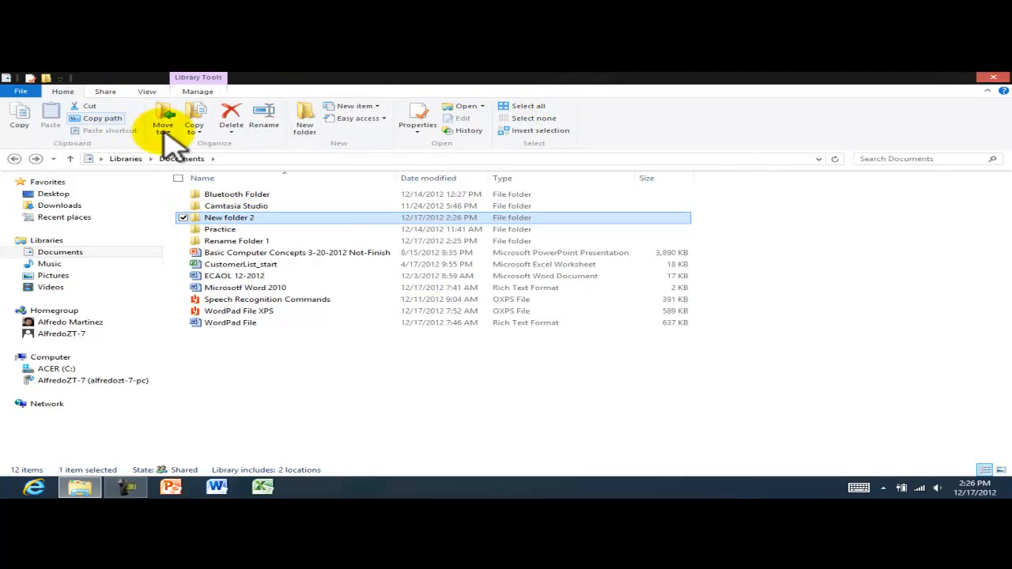
right_click(235, 214)
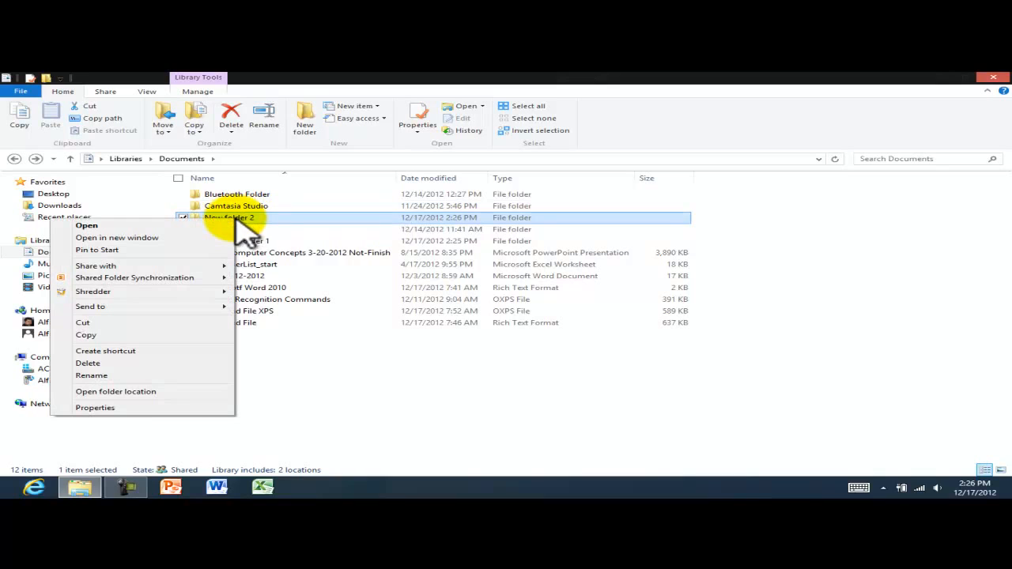
left_click(113, 376)
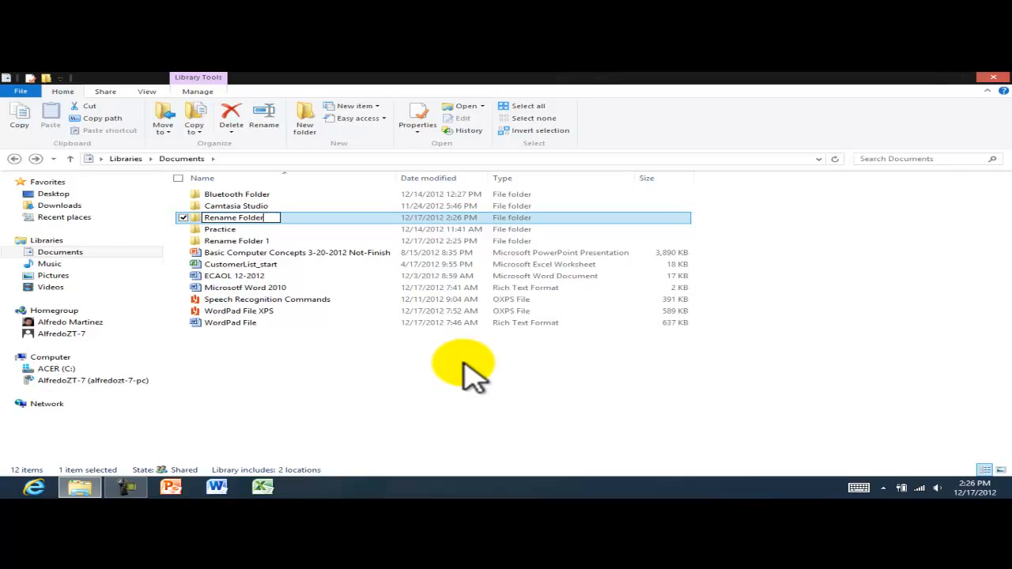
key("Return")
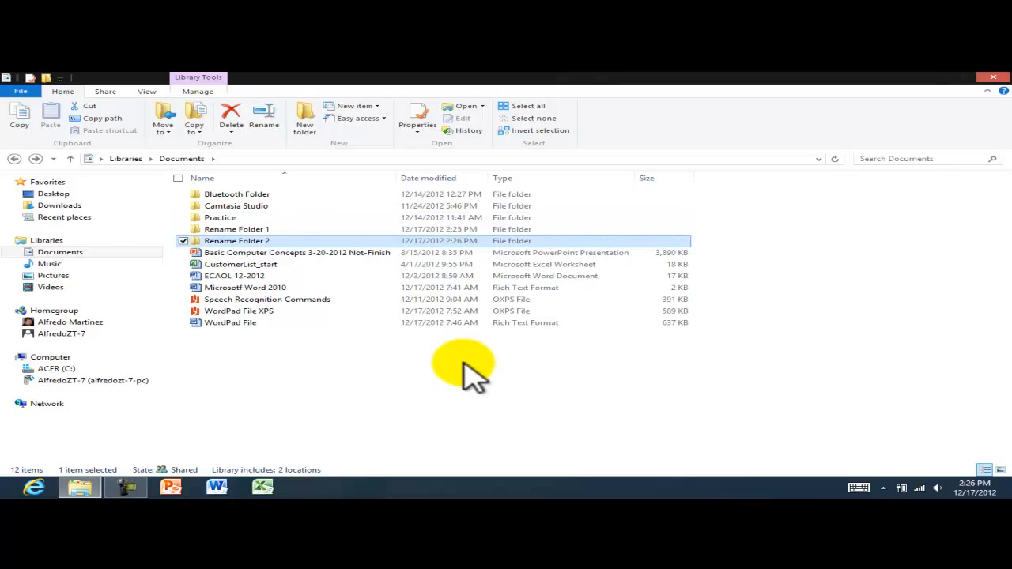
left_click(374, 389)
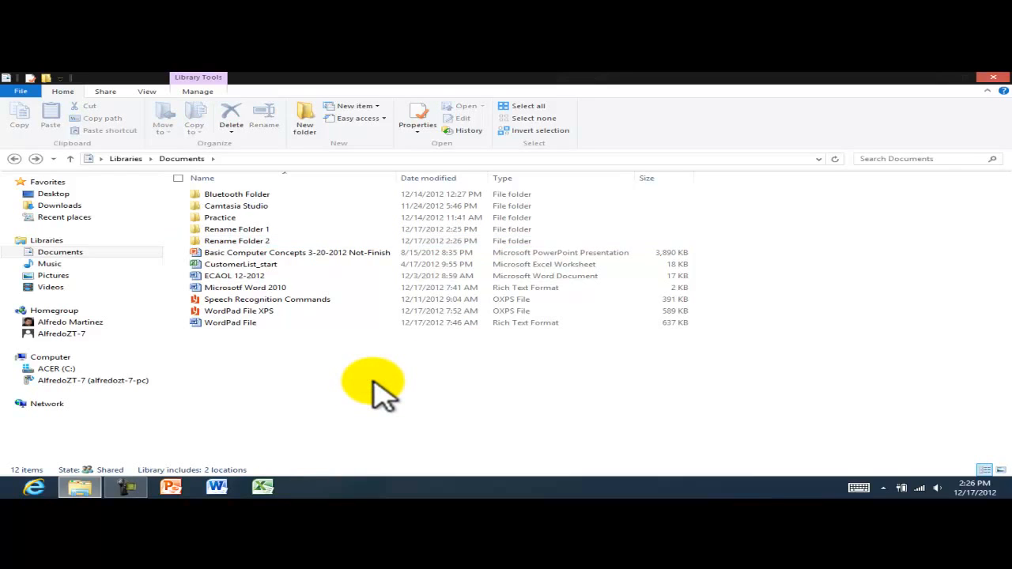
left_click(349, 387)
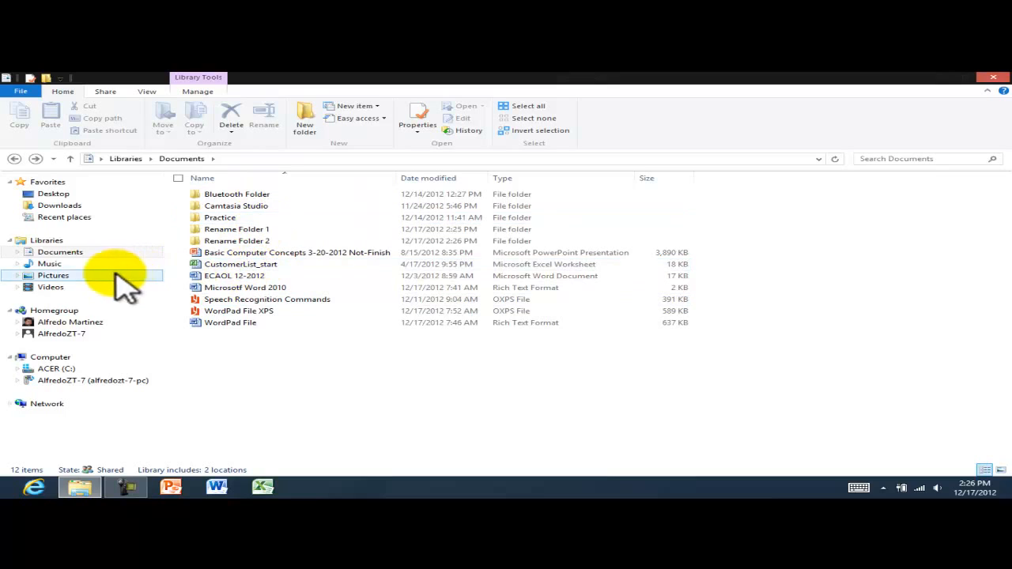
Step: View the contents of the Music, Pictures and Videos libraries one after another
left_click(50, 264)
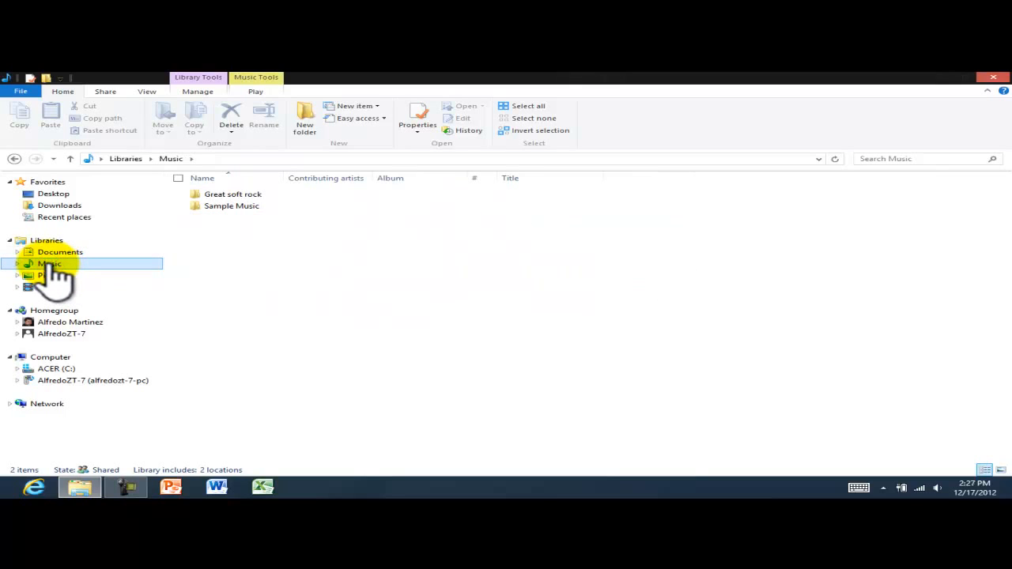
left_click(52, 276)
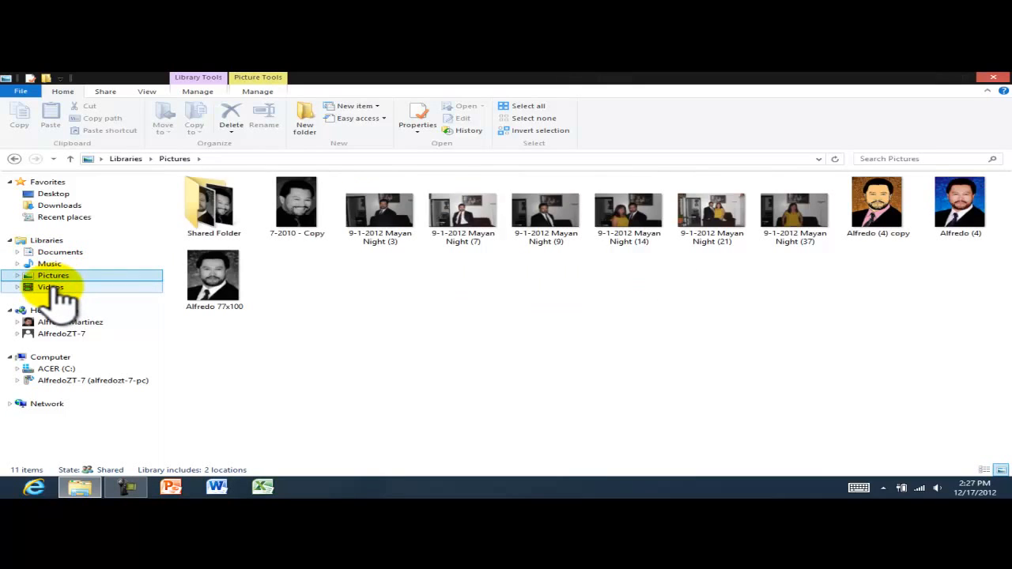
left_click(50, 287)
Step: Move Shared Folder from the Pictures library to My Documents, and open the Documents library to check it
left_click(52, 276)
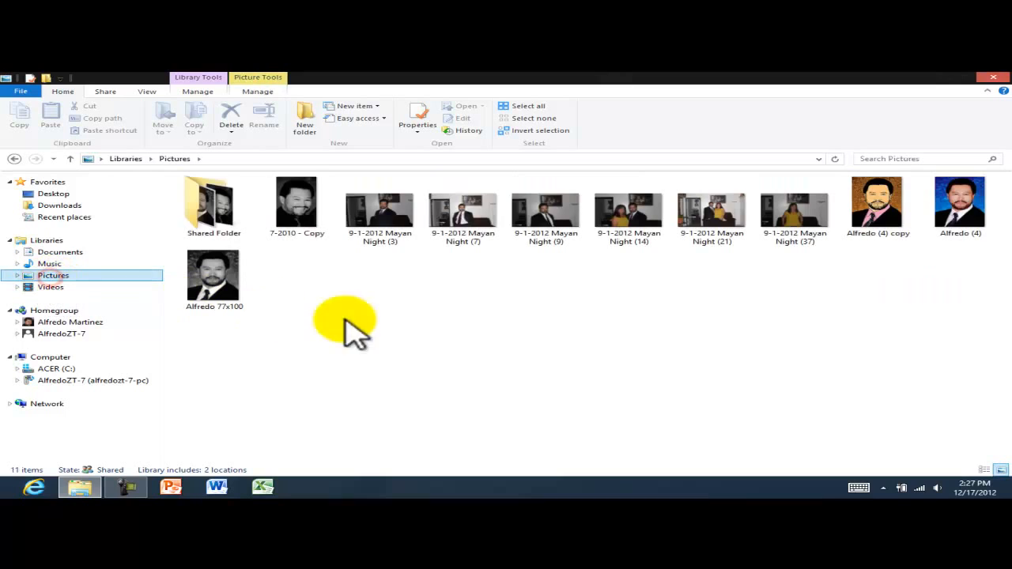
left_click(487, 328)
left_click(209, 205)
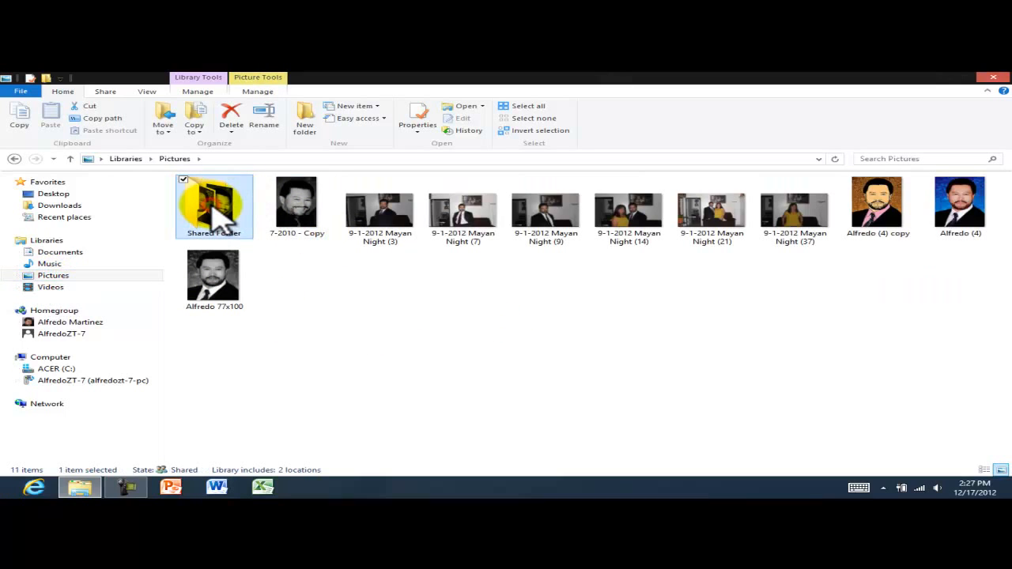
left_click(503, 339)
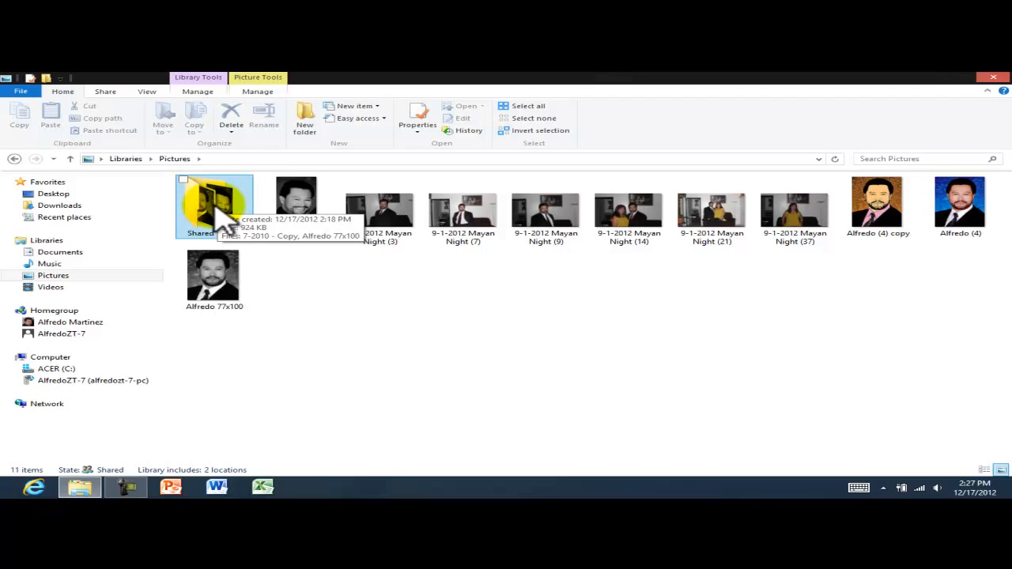
left_click_drag(223, 207, 63, 251)
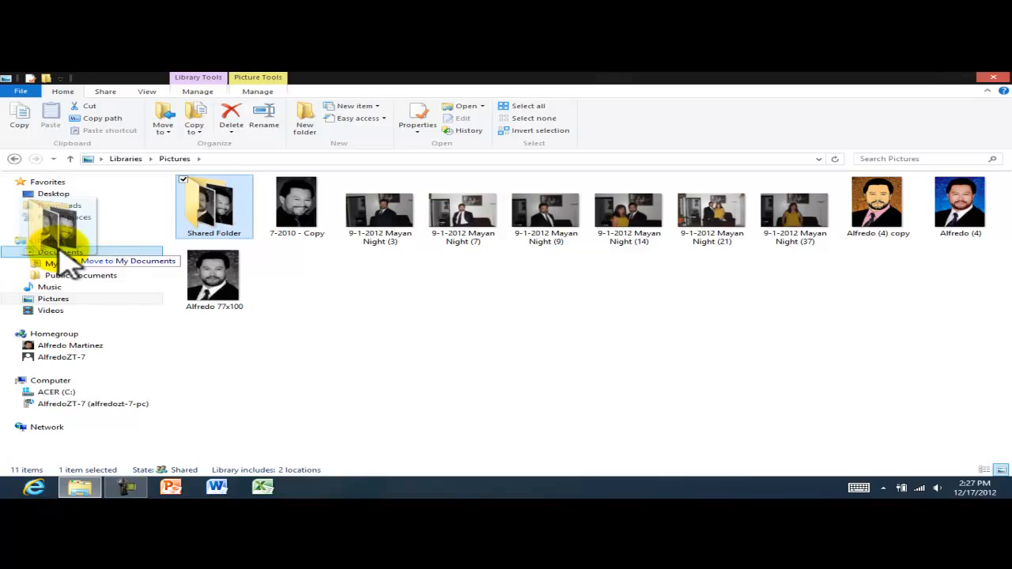
left_click_drag(63, 253, 62, 250)
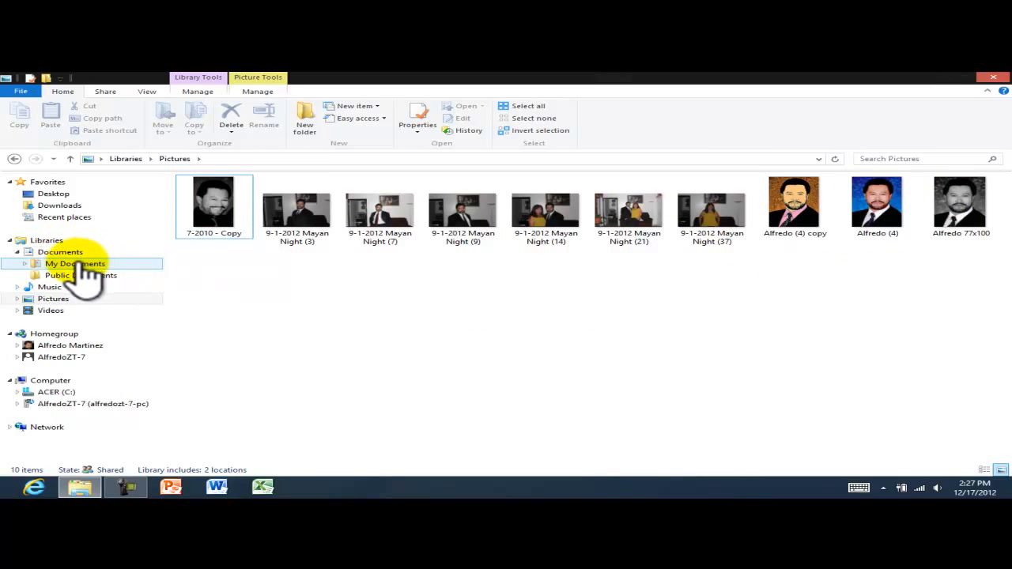
left_click(64, 253)
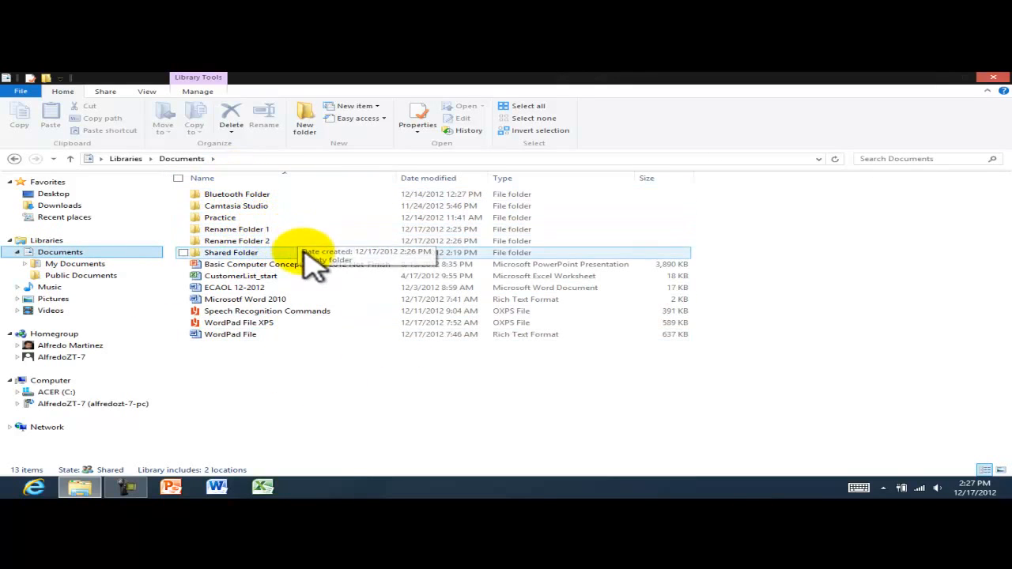
Step: View the contents of the Practice folder and of Shared Folder, returning to the Documents library after each
left_click(229, 219)
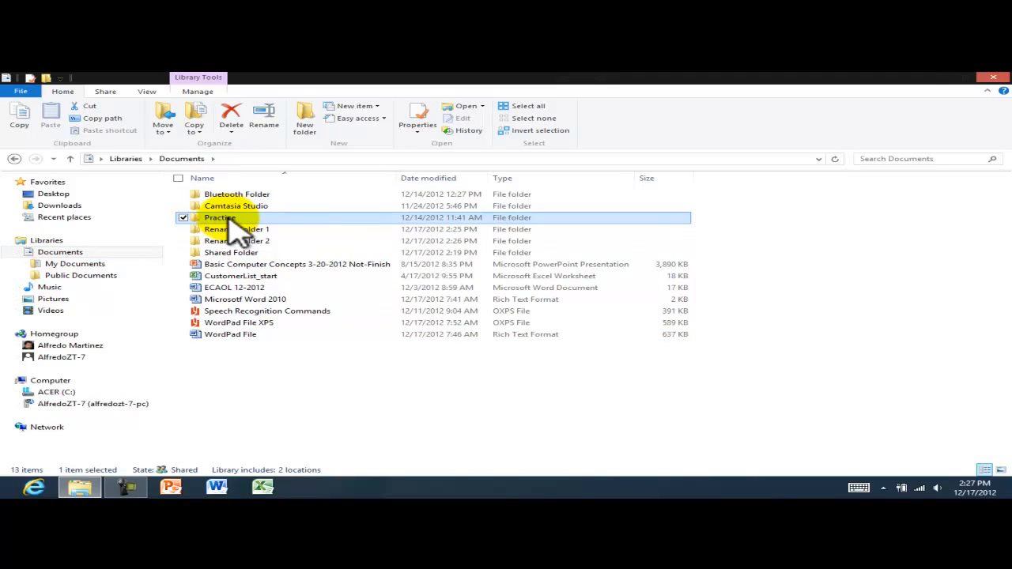
double_click(229, 219)
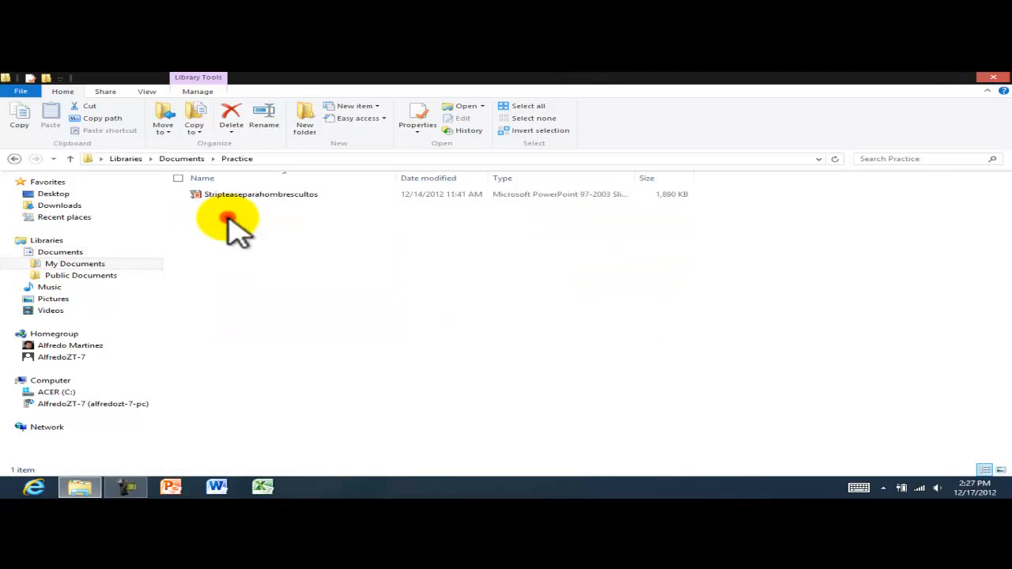
left_click(14, 158)
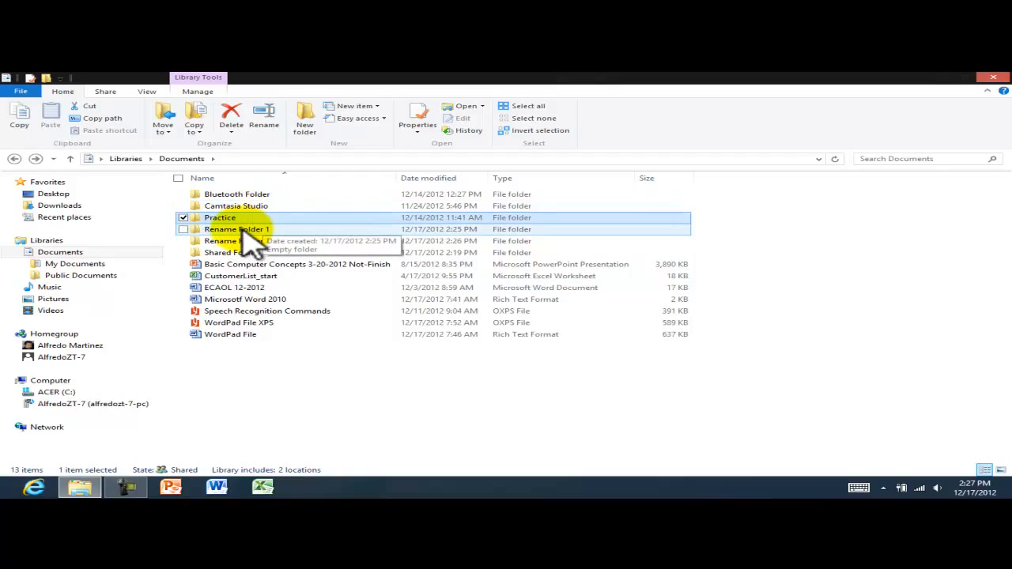
left_click(251, 241)
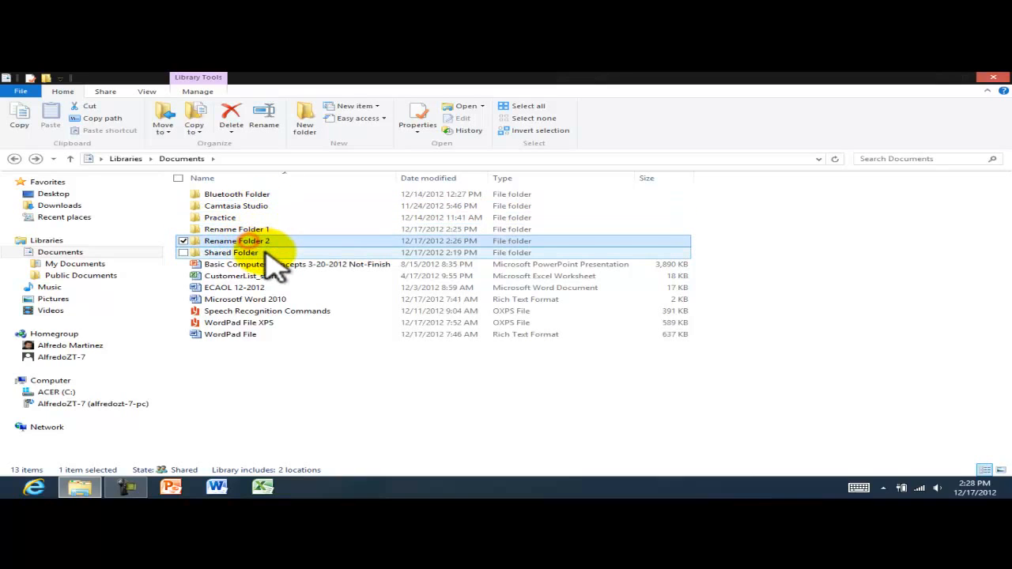
left_click(251, 253)
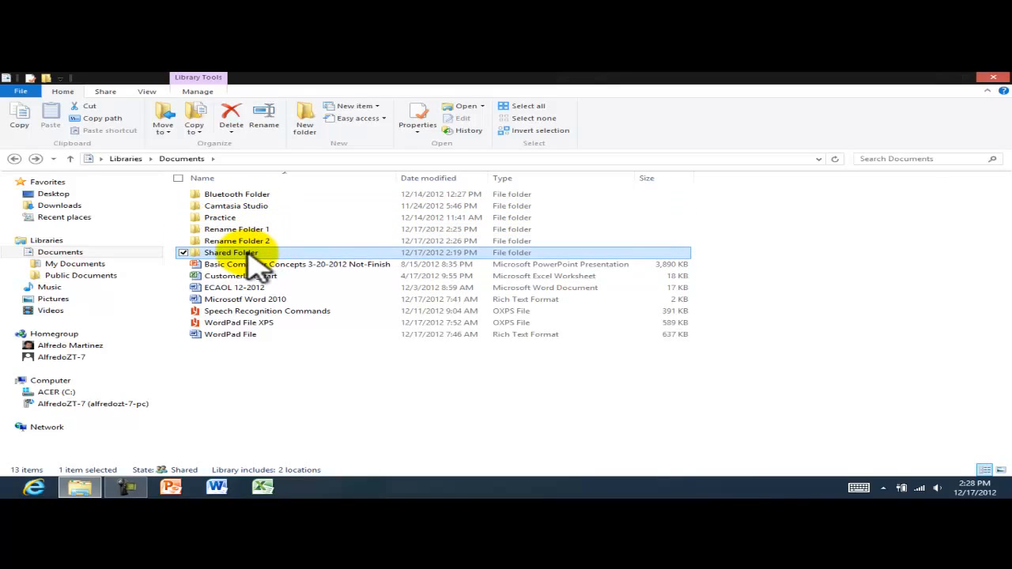
double_click(250, 254)
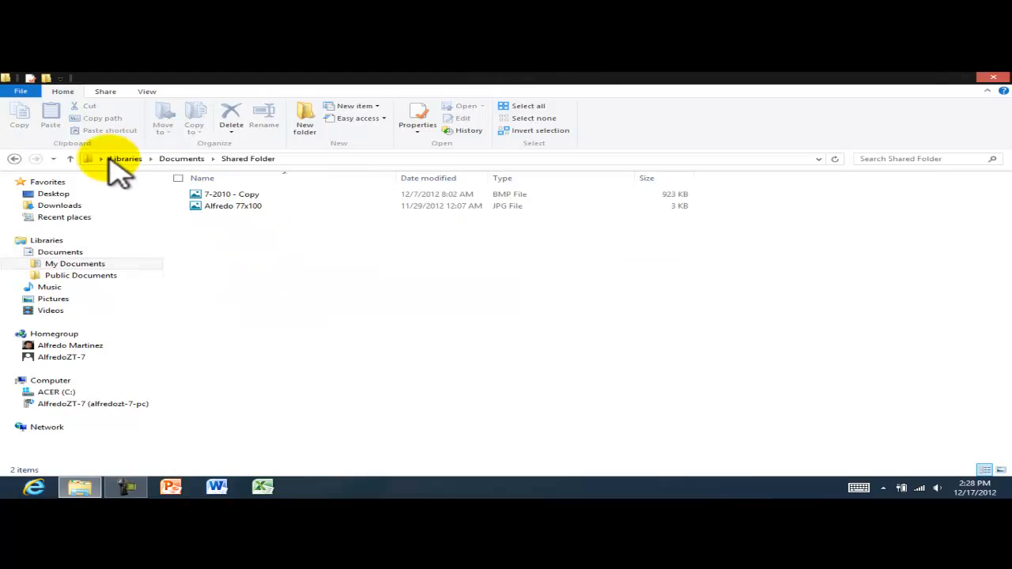
left_click(14, 158)
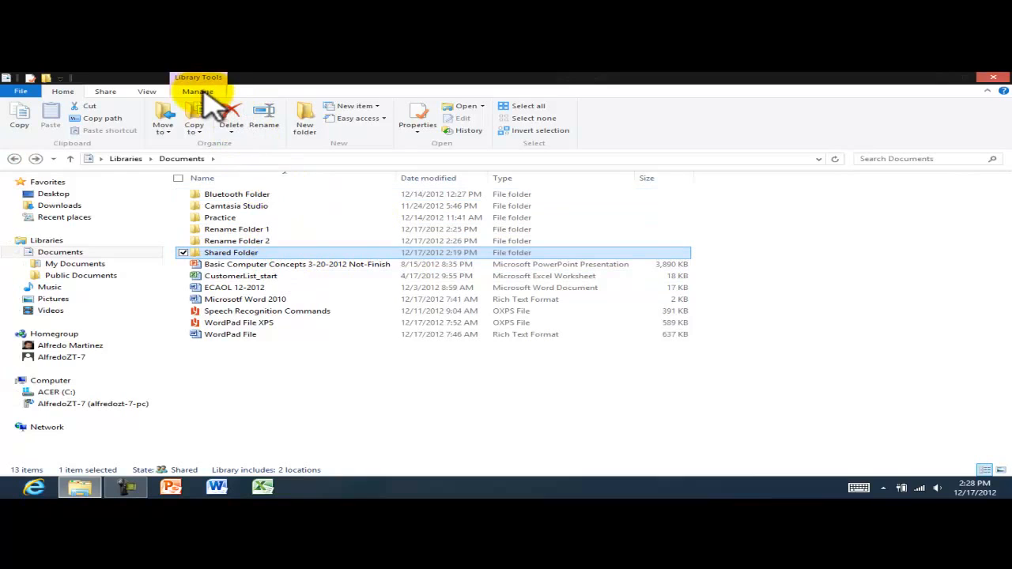
Step: Display the Documents library as medium icons and clear the selection
left_click(148, 92)
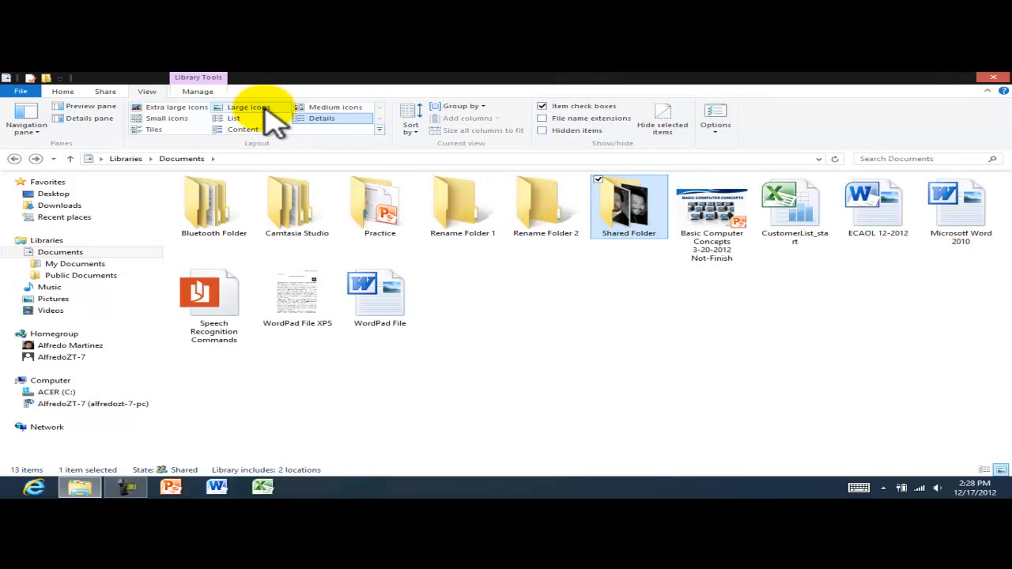
left_click(332, 105)
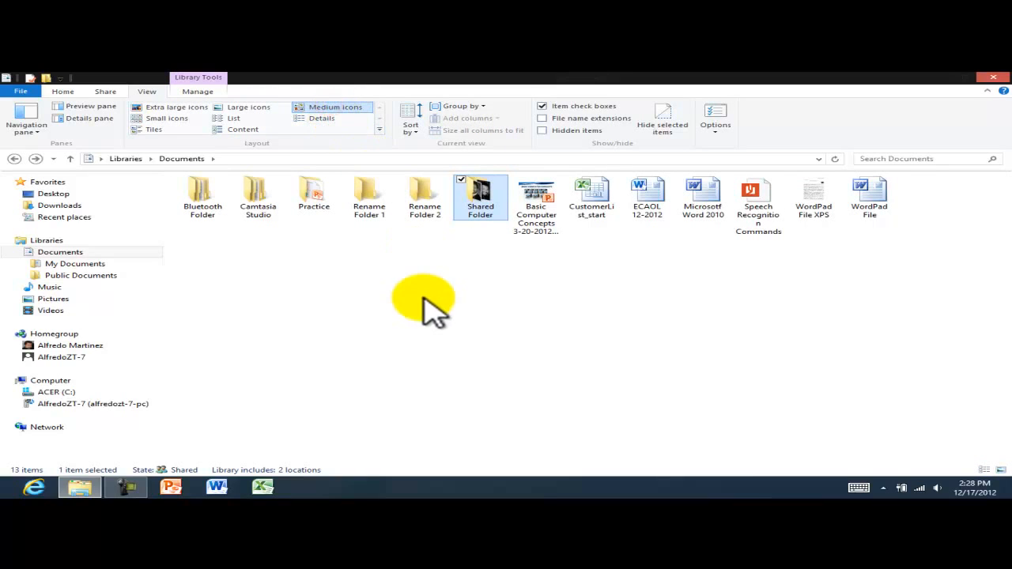
left_click(408, 336)
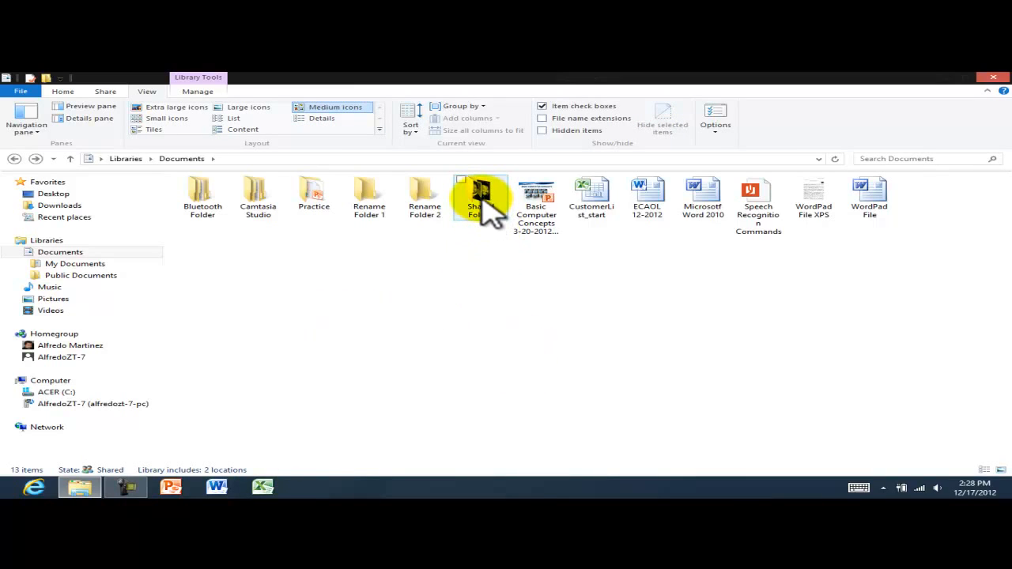
Step: Move Rename Folder 1 into Shared Folder, check the contents of Shared Folder, and return to the Documents library
mouse_move(485, 200)
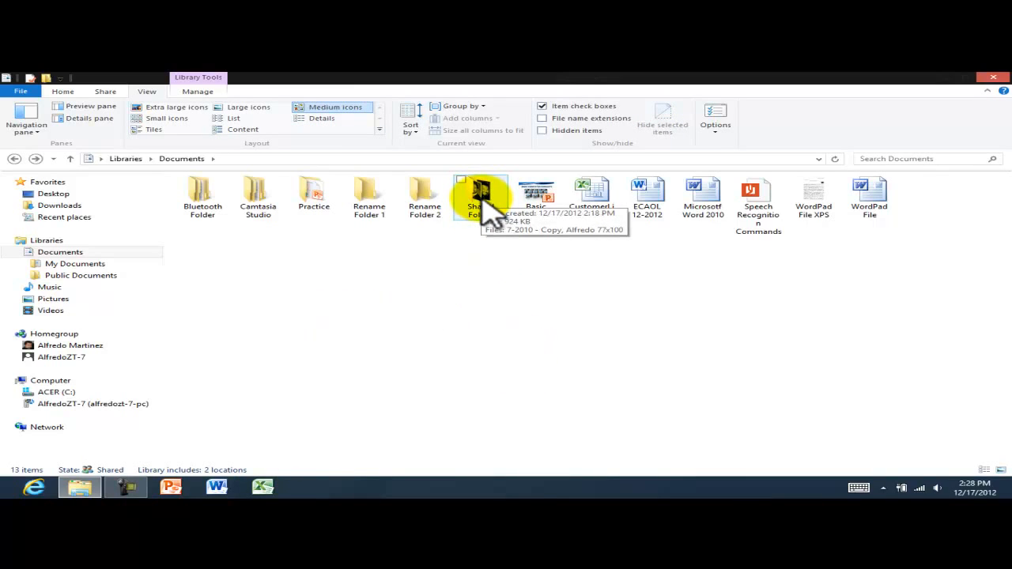
left_click(384, 207)
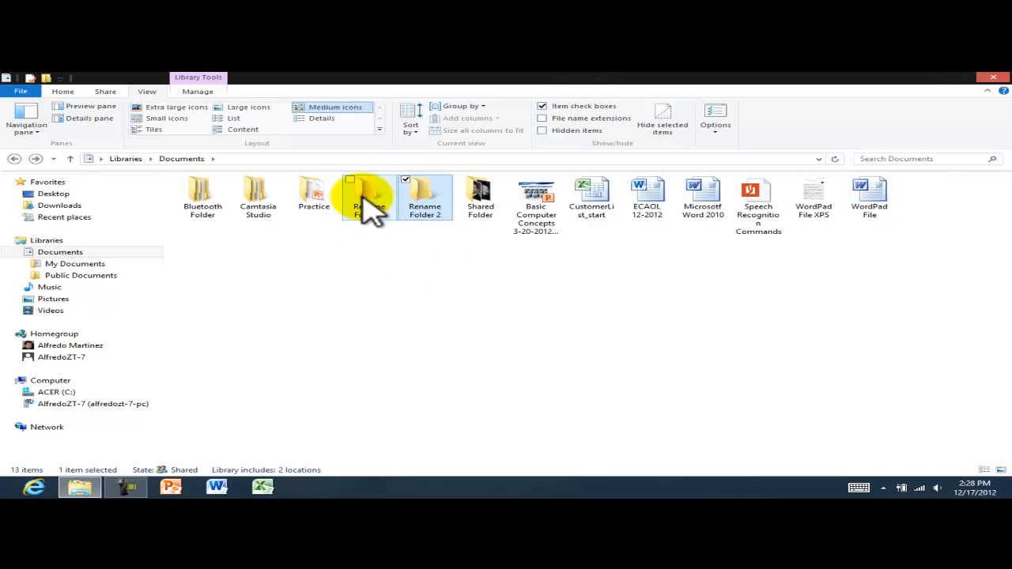
left_click_drag(365, 194, 482, 198)
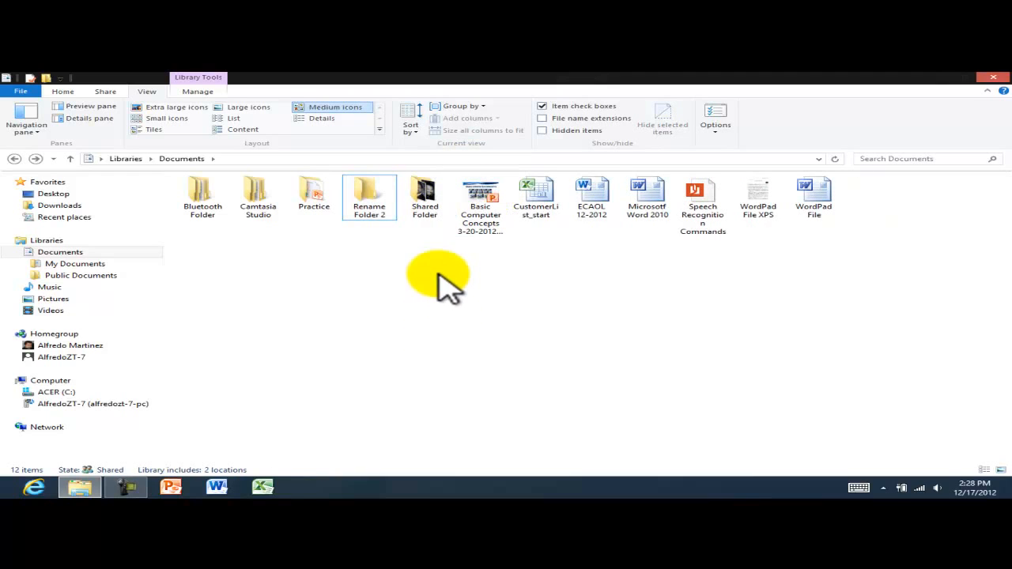
double_click(425, 207)
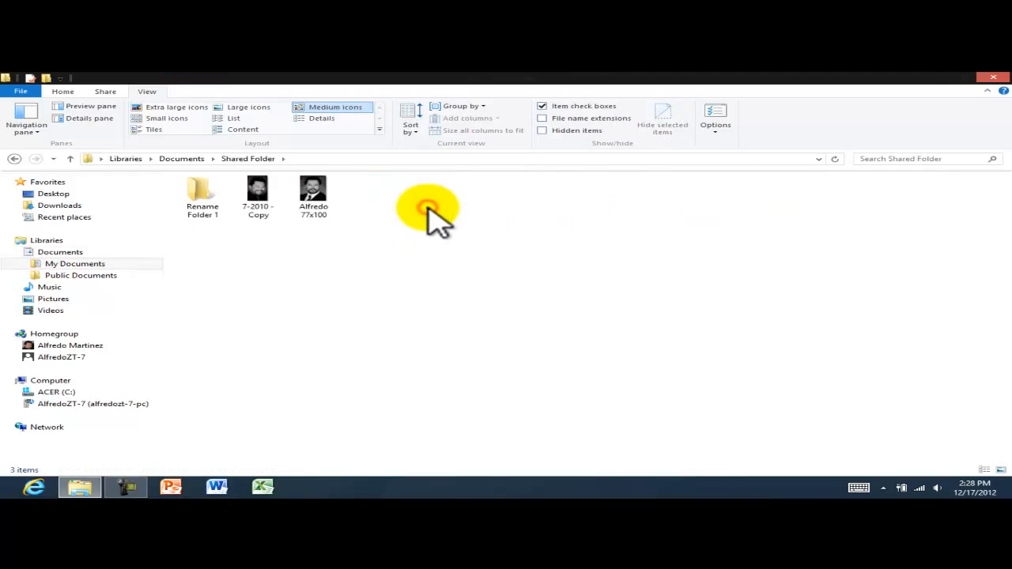
left_click(212, 204)
left_click(276, 215)
left_click(315, 208)
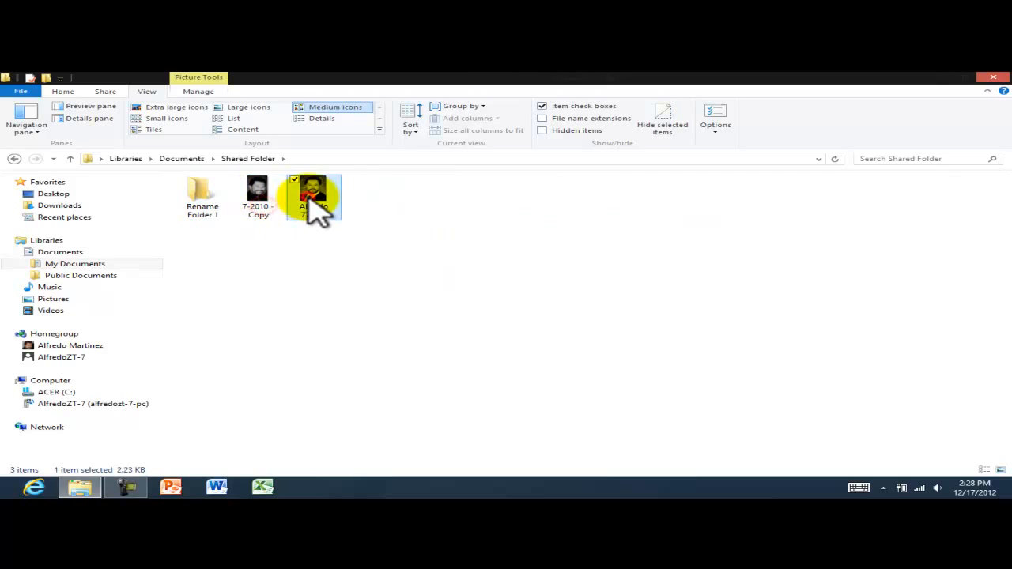
left_click(14, 159)
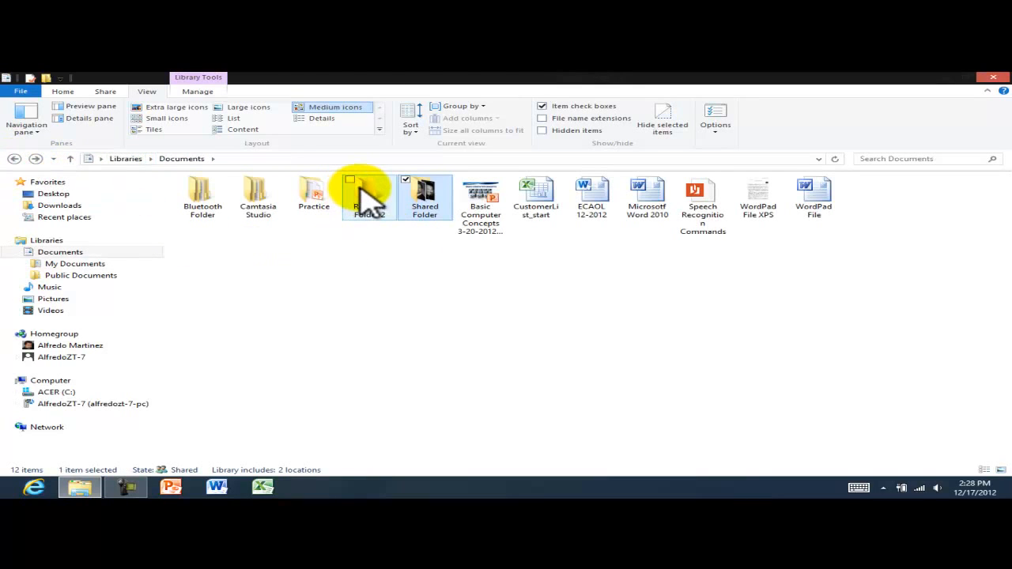
Step: Move Rename Folder 2 into Shared Folder
left_click_drag(368, 194, 373, 215)
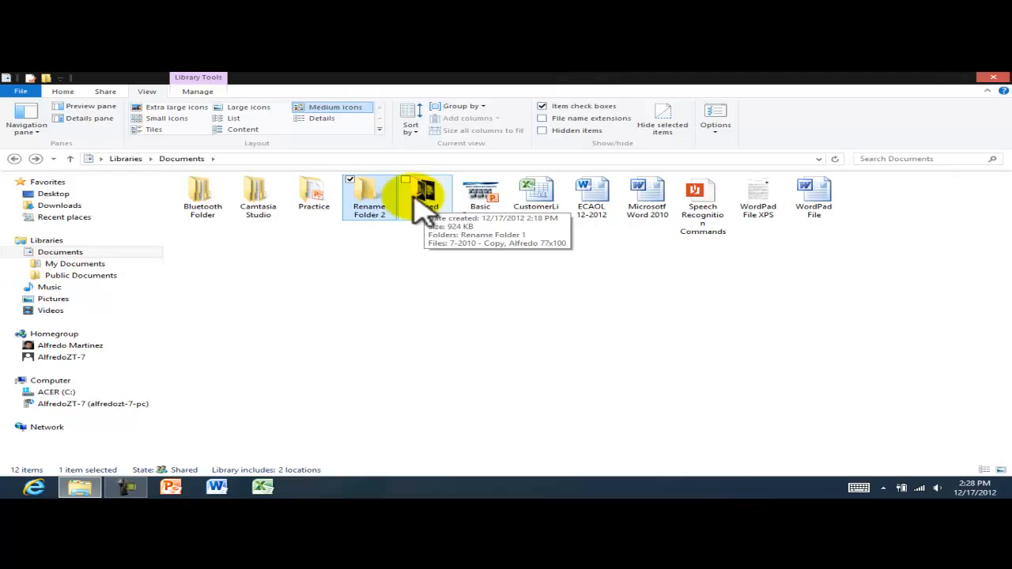
left_click_drag(361, 204, 418, 210)
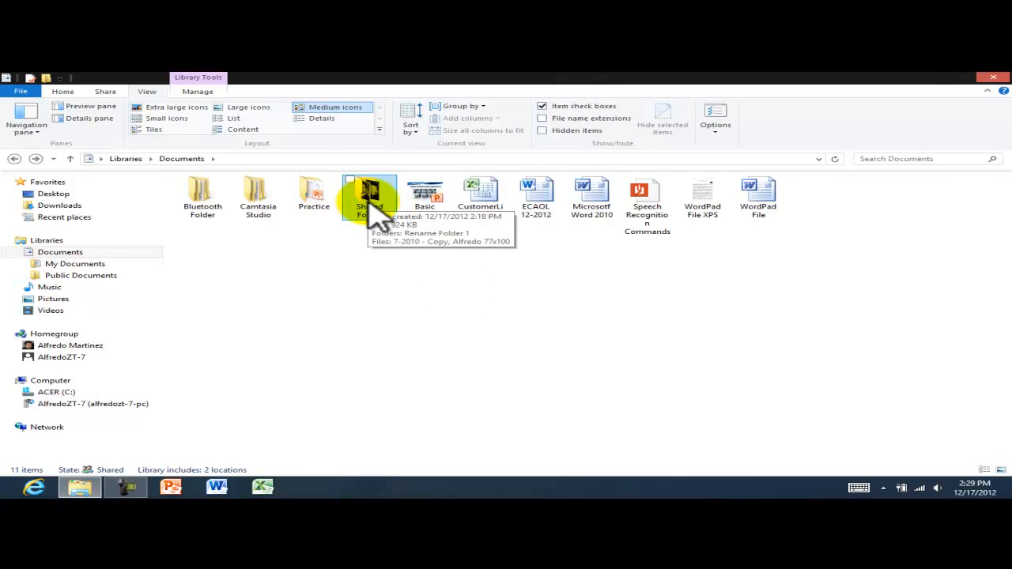
Step: Copy the Practice folder into Shared Folder, look inside to check it, and return to the Documents library
left_click(323, 196)
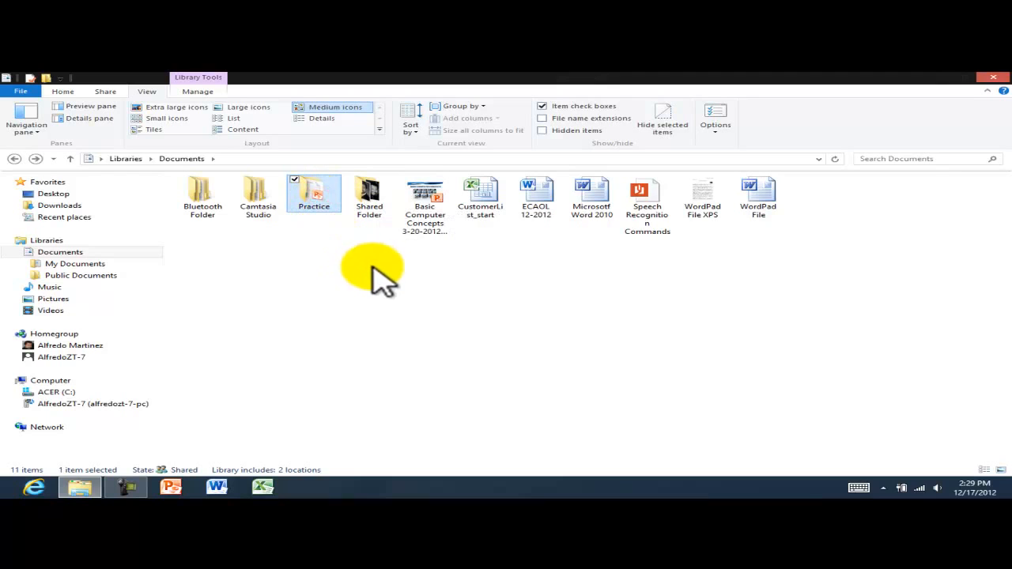
left_click(329, 249)
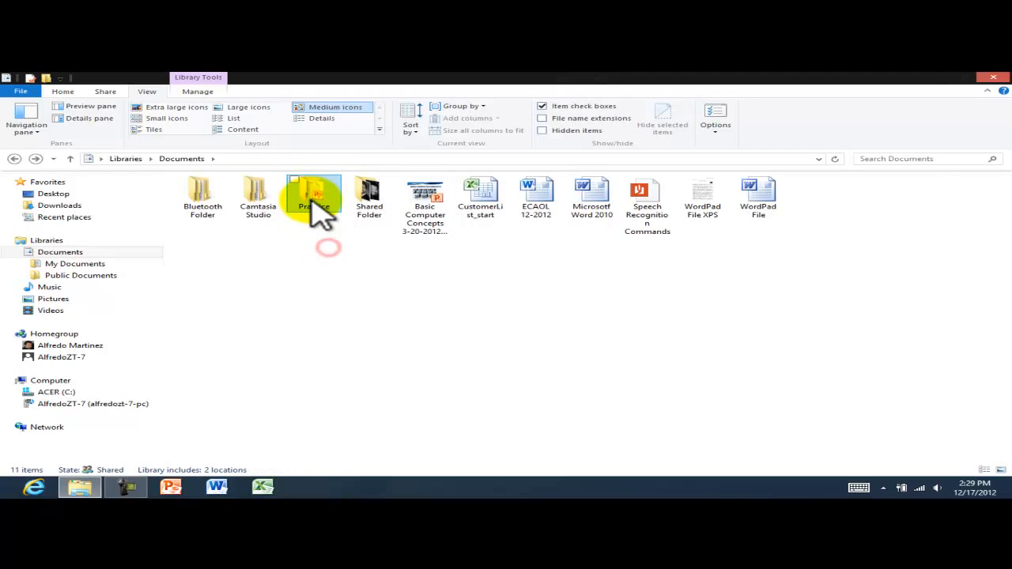
left_click_drag(320, 208, 372, 214)
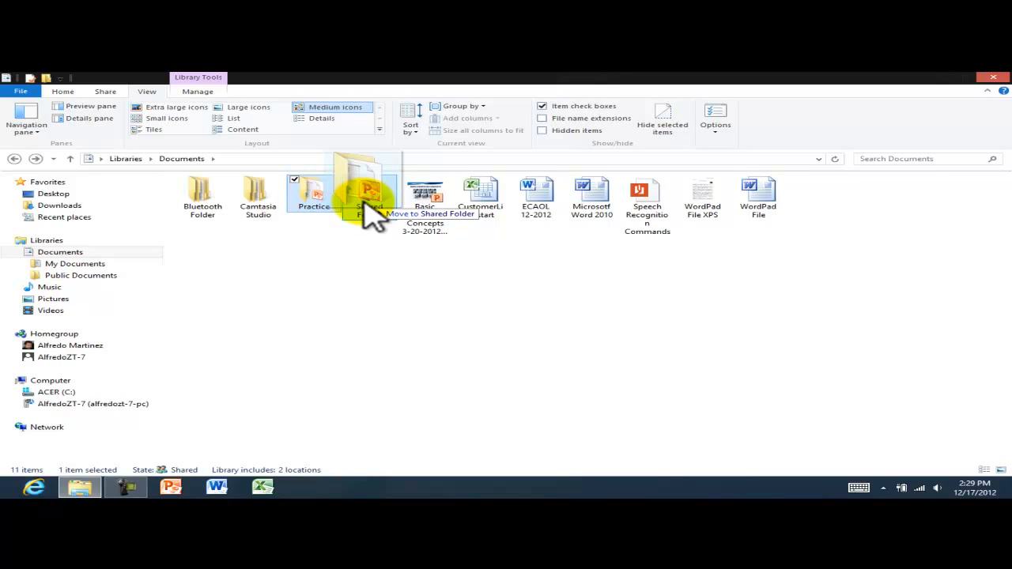
left_click_drag(372, 214, 368, 207)
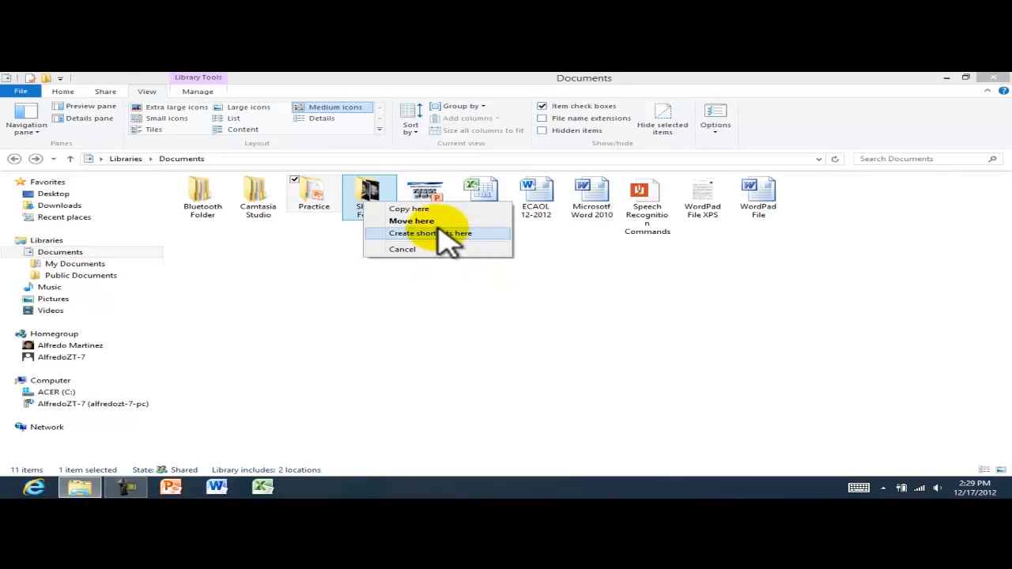
left_click(408, 212)
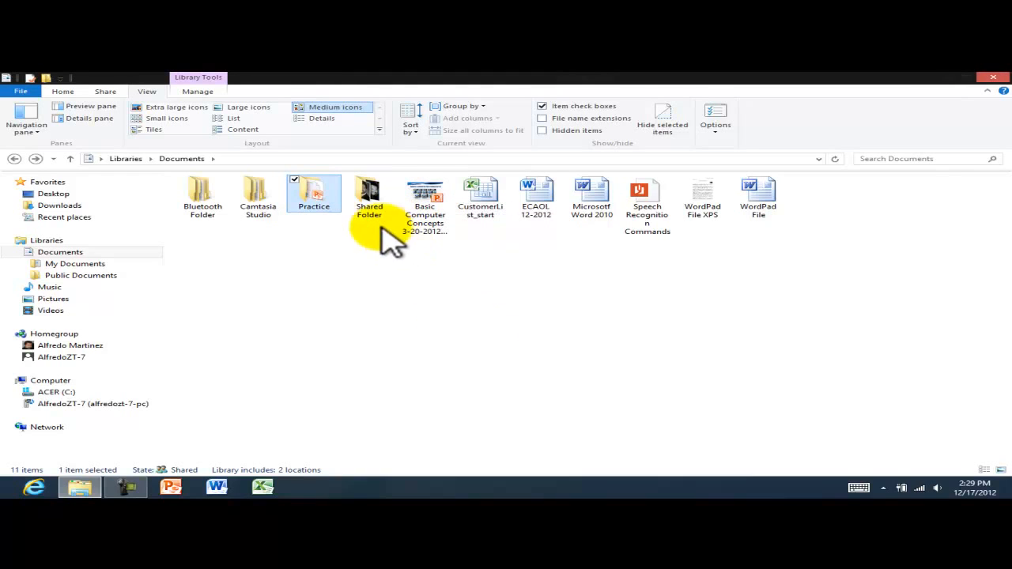
double_click(370, 202)
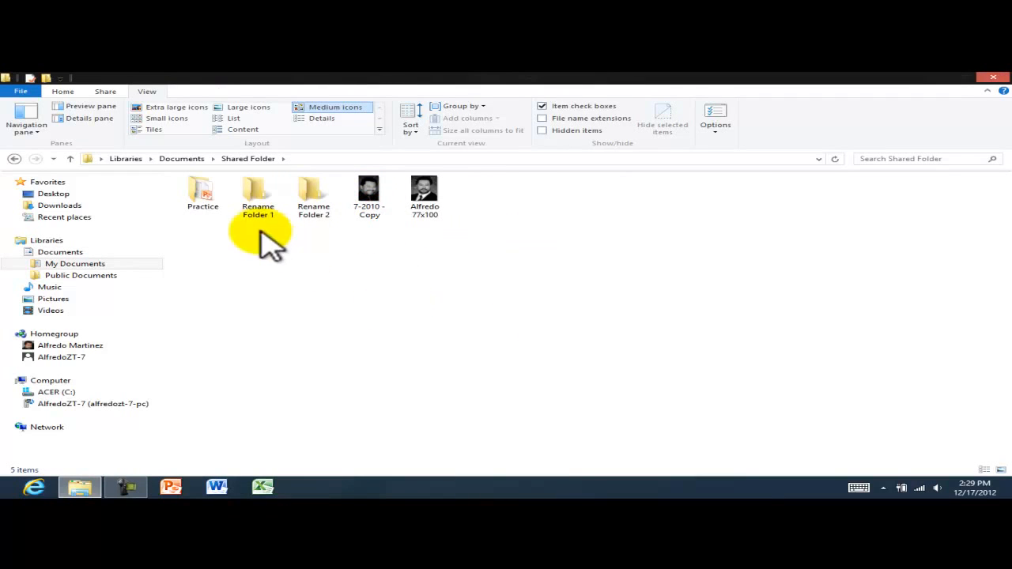
left_click(14, 158)
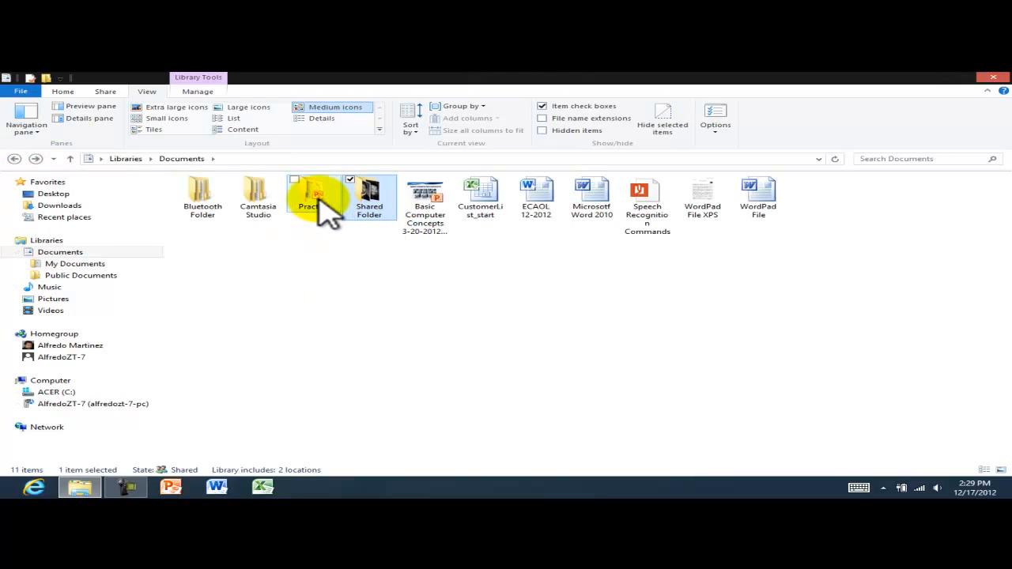
left_click_drag(312, 192, 323, 220)
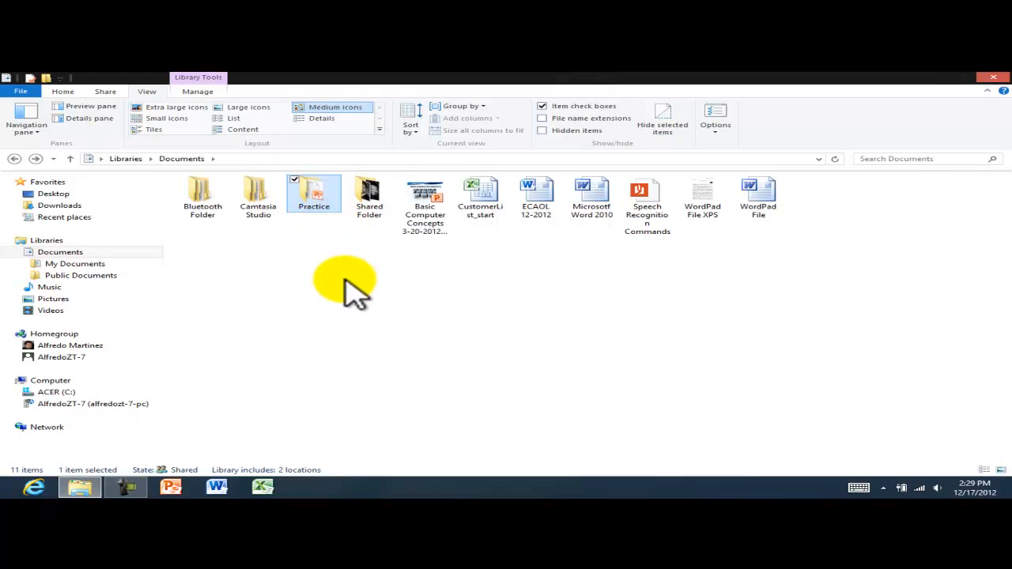
left_click(65, 94)
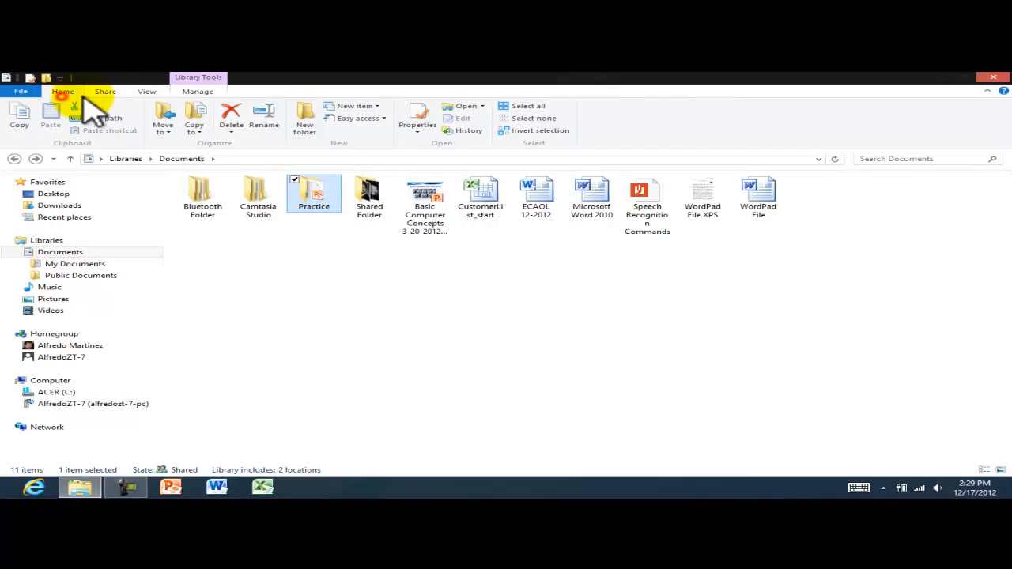
left_click(103, 93)
left_click(148, 92)
left_click(197, 91)
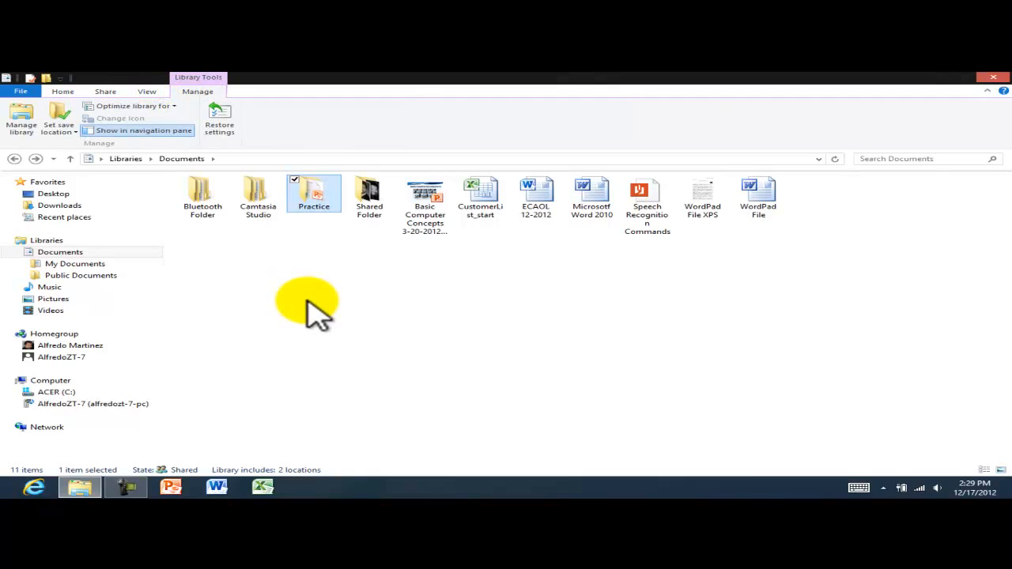
left_click(148, 92)
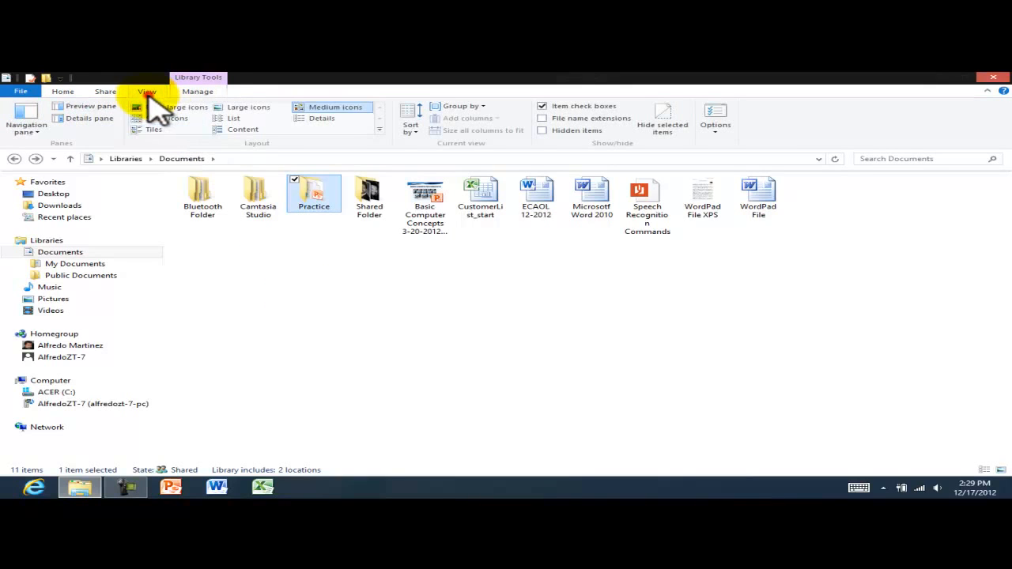
left_click(107, 94)
left_click(68, 93)
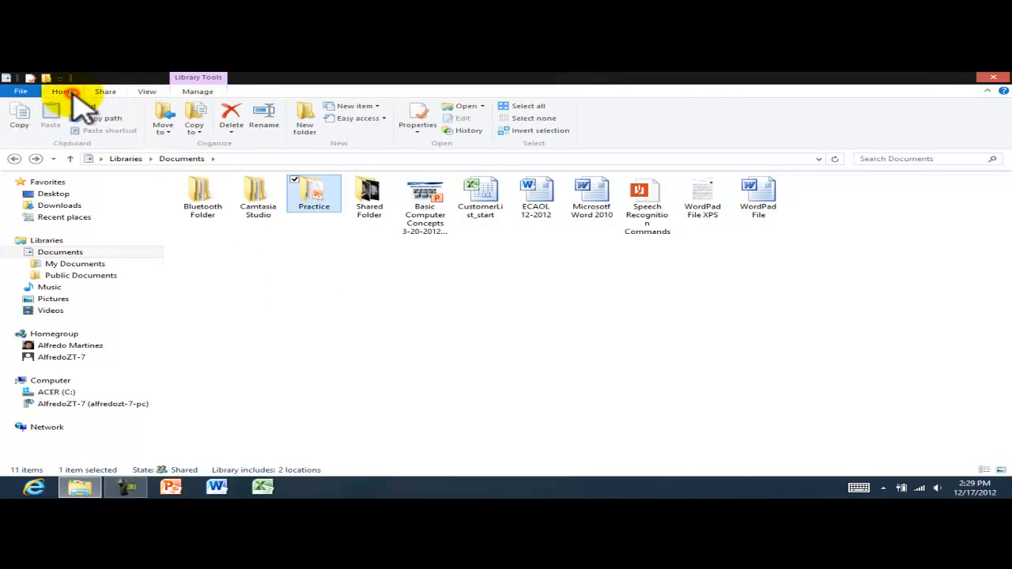
left_click(358, 302)
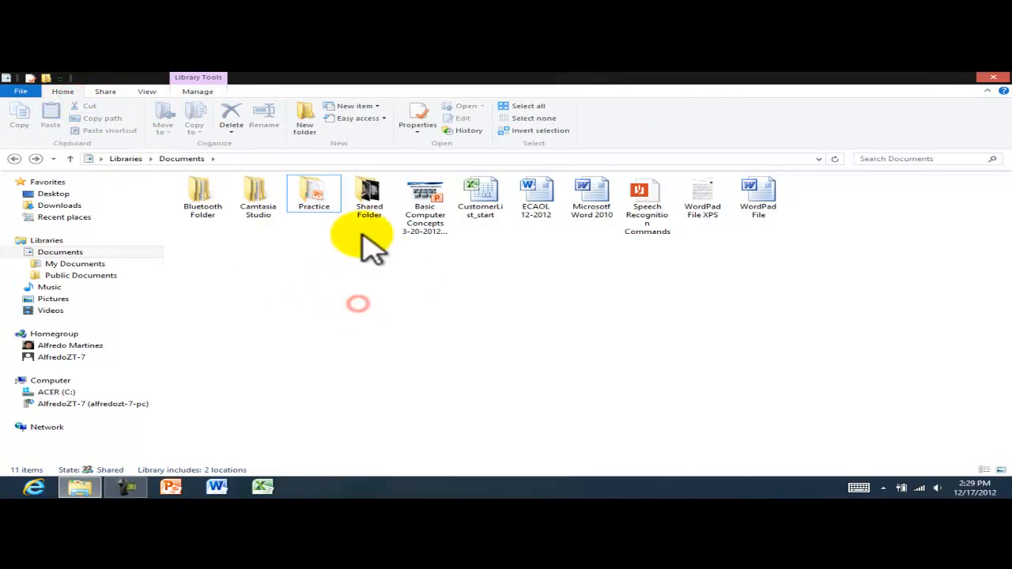
Step: Try to move the Practice folder into Shared Folder by cut and paste, cancel at the file conflict, and return to the Documents library
right_click(316, 196)
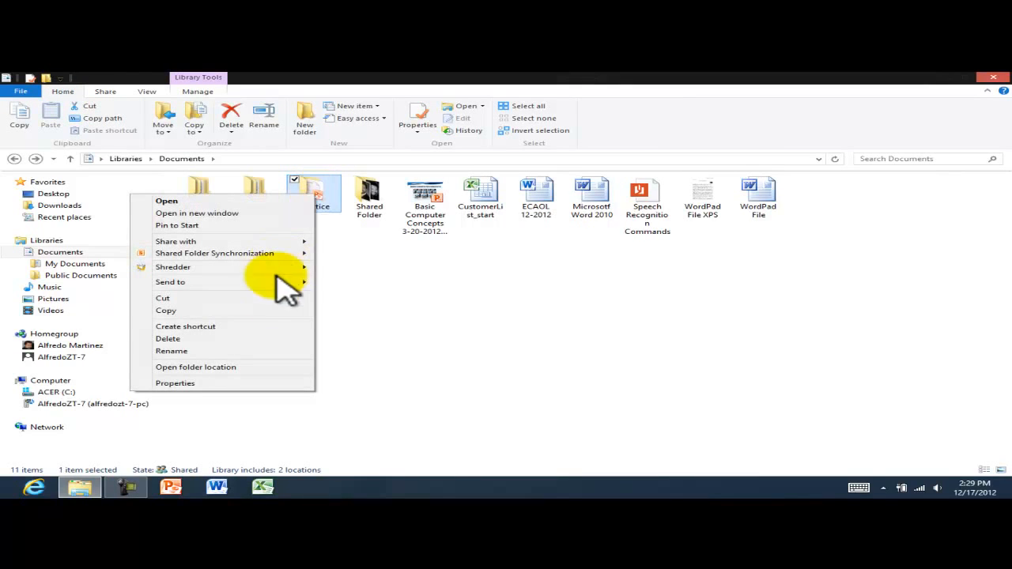
left_click(172, 299)
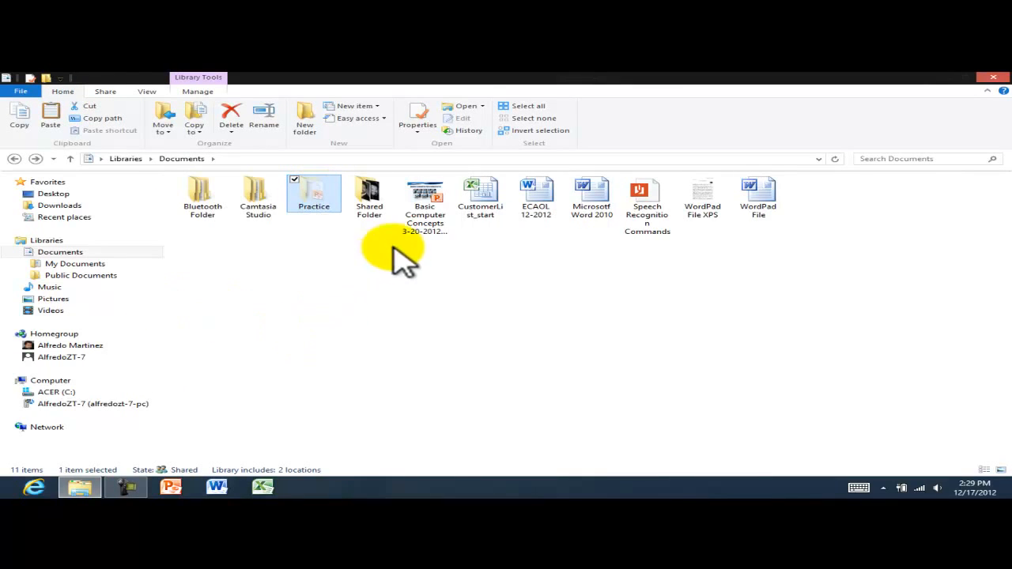
double_click(372, 196)
right_click(343, 275)
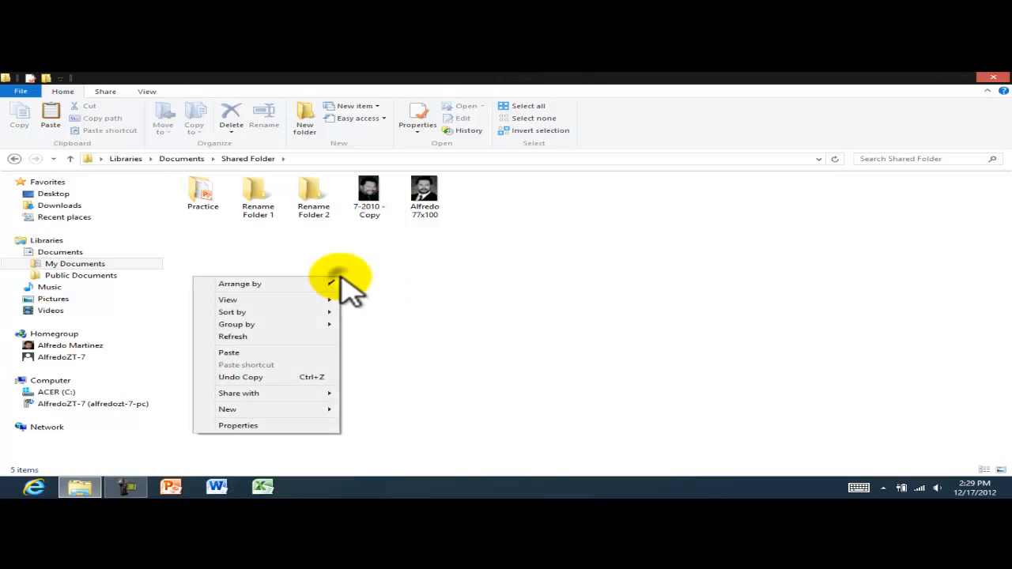
left_click(253, 354)
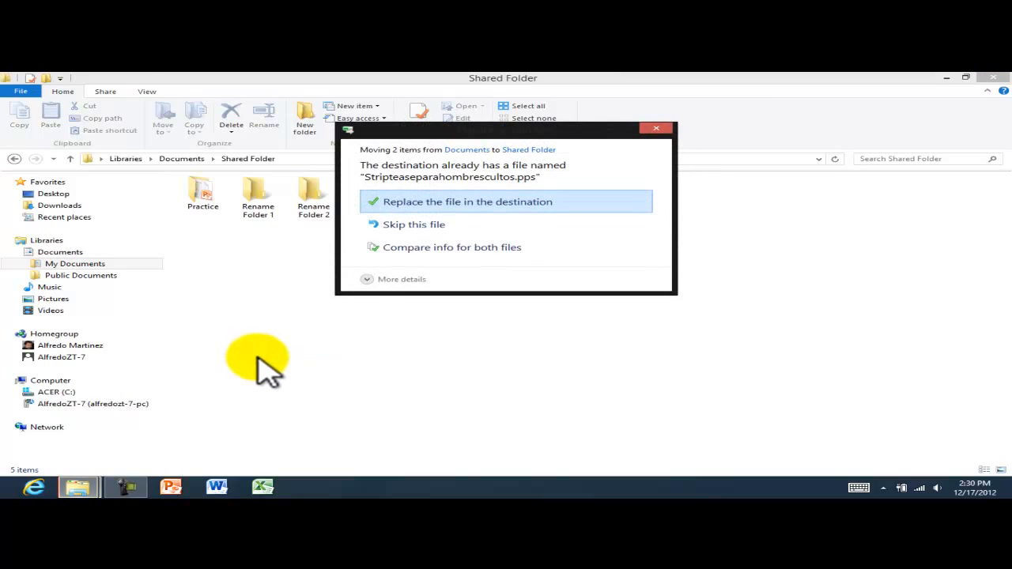
left_click_drag(474, 140, 283, 261)
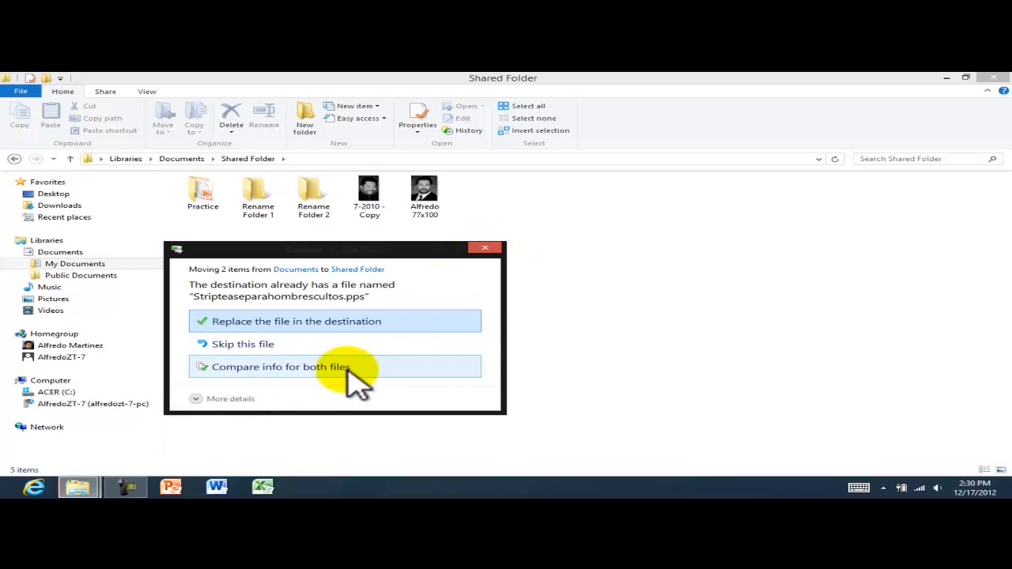
left_click(489, 249)
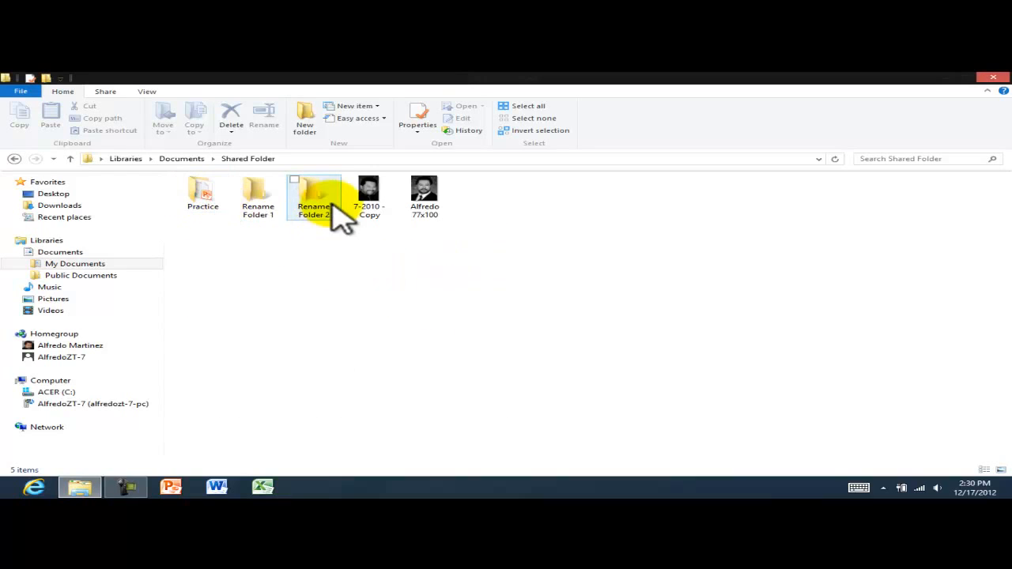
left_click(14, 159)
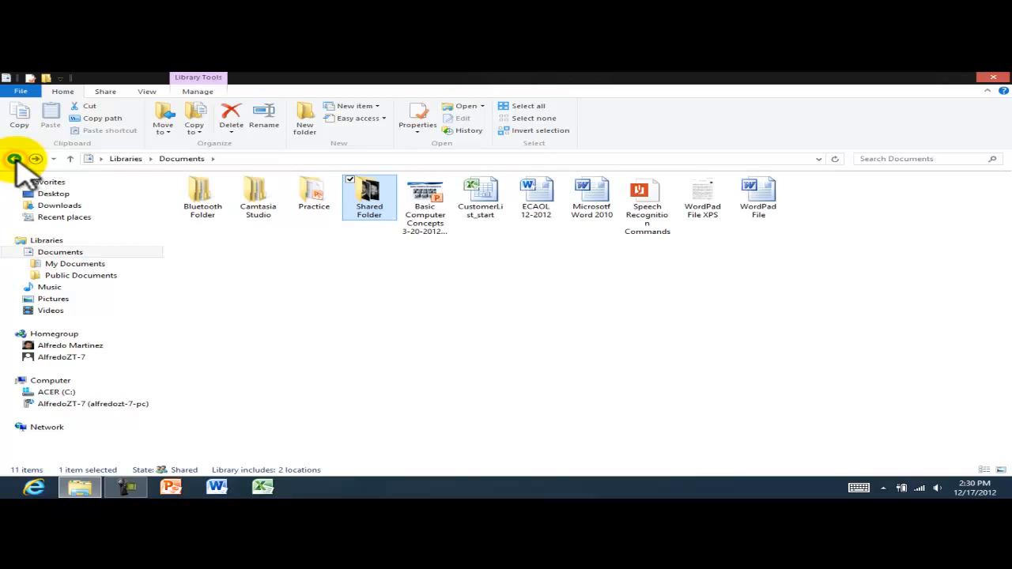
left_click(362, 280)
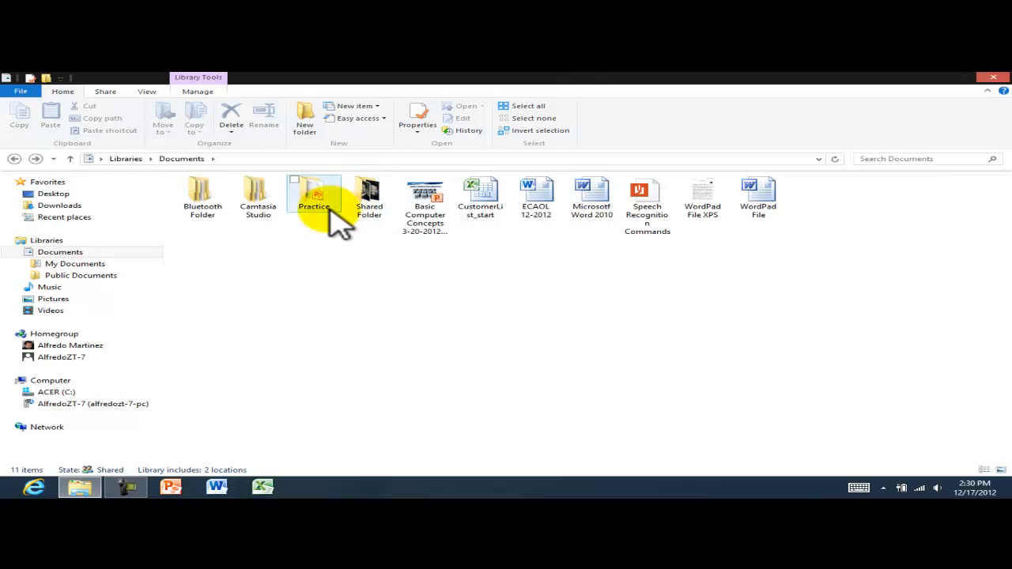
Step: Look inside Shared Folder, return to the Documents library, and rename its Practice folder as practice 2
double_click(368, 196)
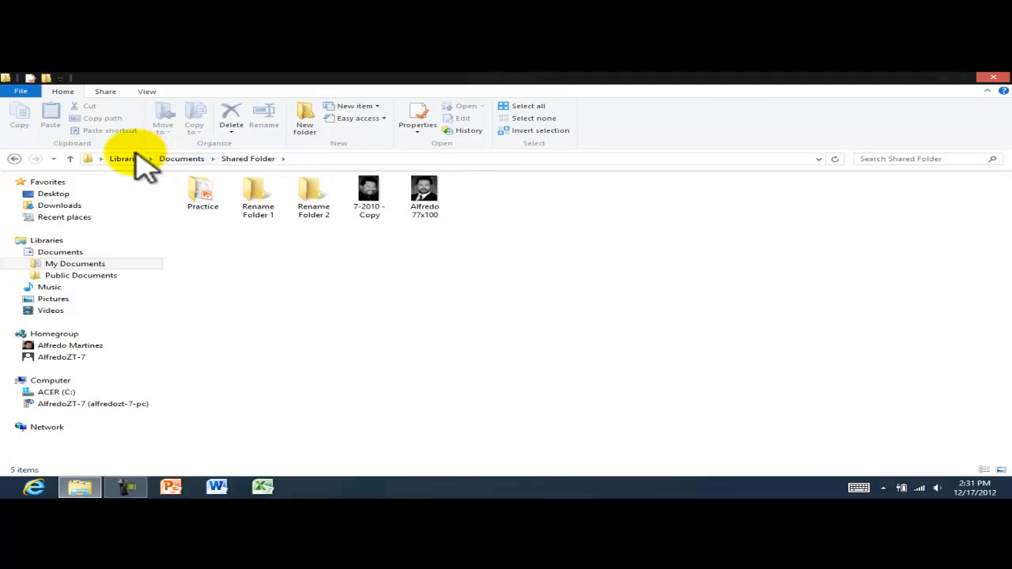
left_click(14, 159)
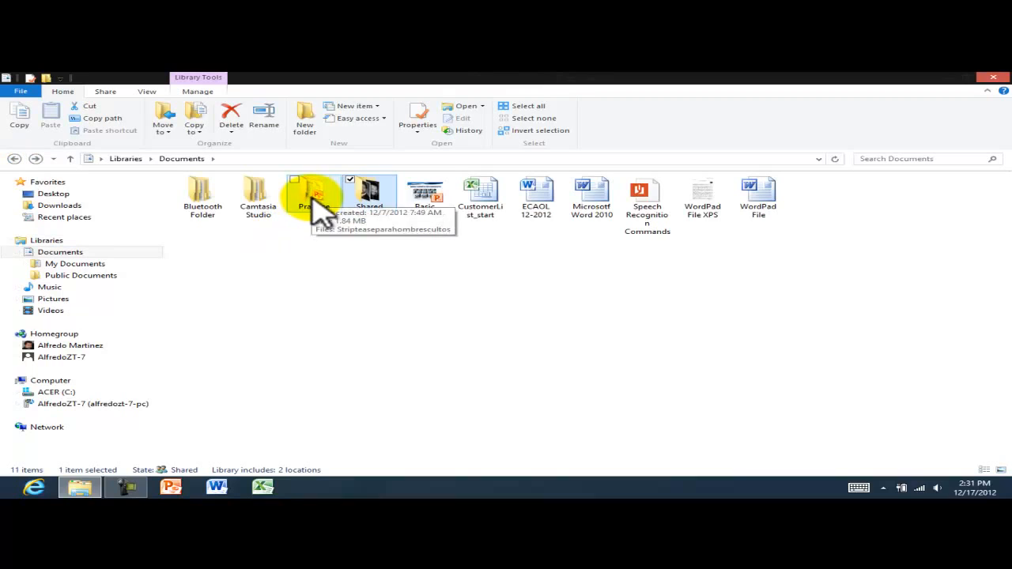
left_click(323, 210)
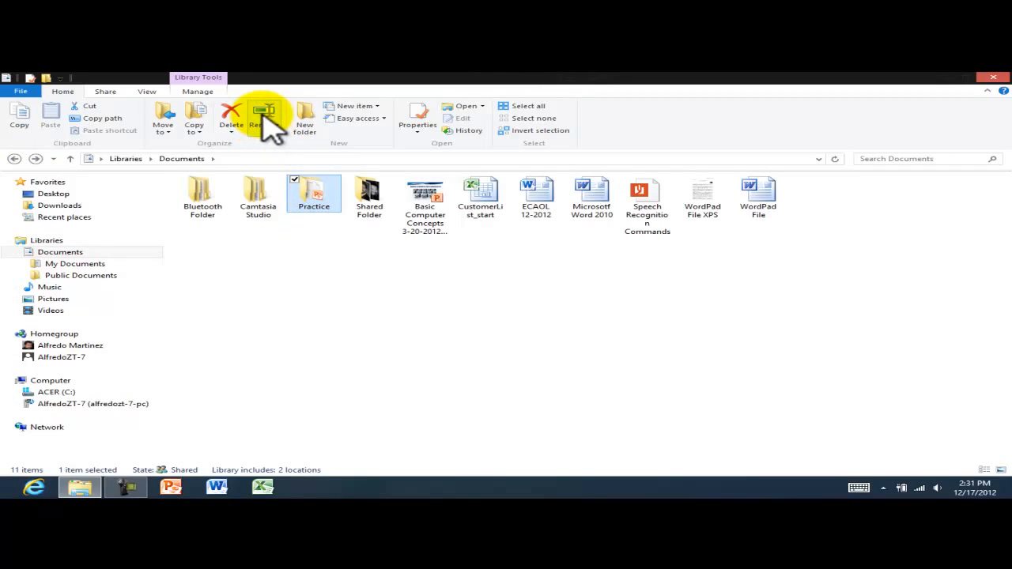
left_click(266, 127)
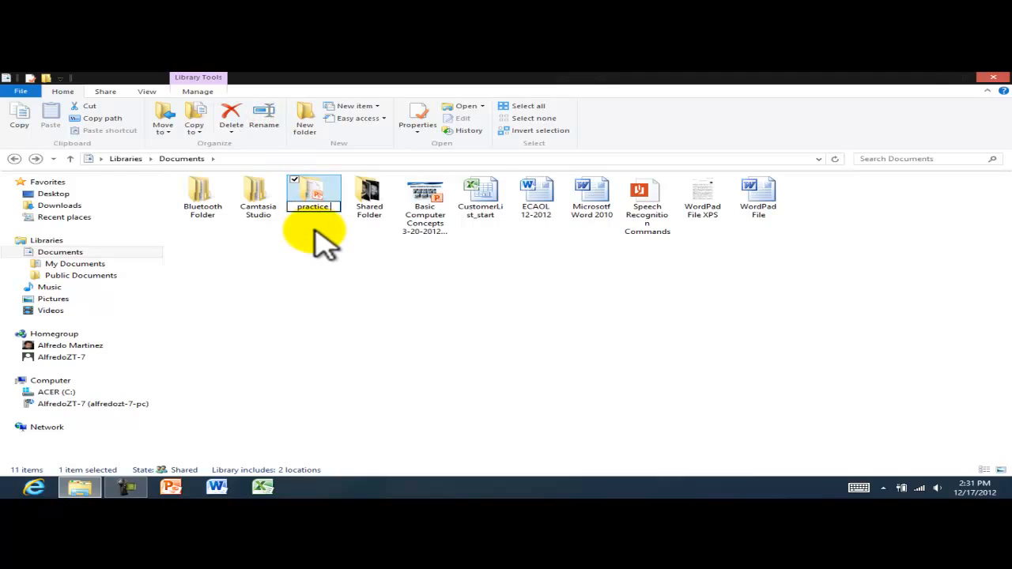
left_click(314, 230)
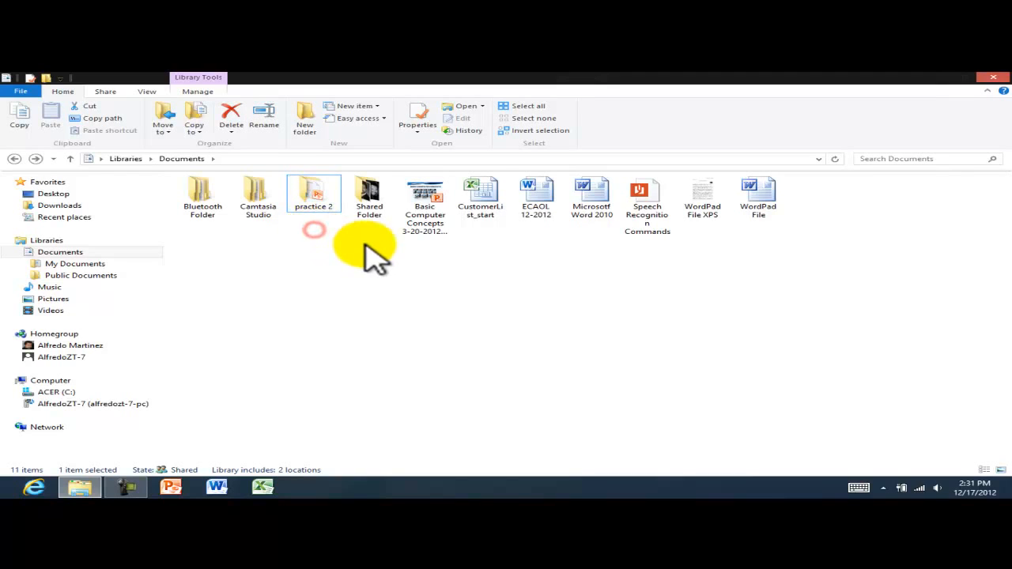
Step: Move the practice 2 folder into Shared Folder, return to the Documents library, and clear the selection
mouse_move(310, 195)
left_mouse_down()
mouse_move(357, 221)
mouse_move(309, 212)
left_mouse_up()
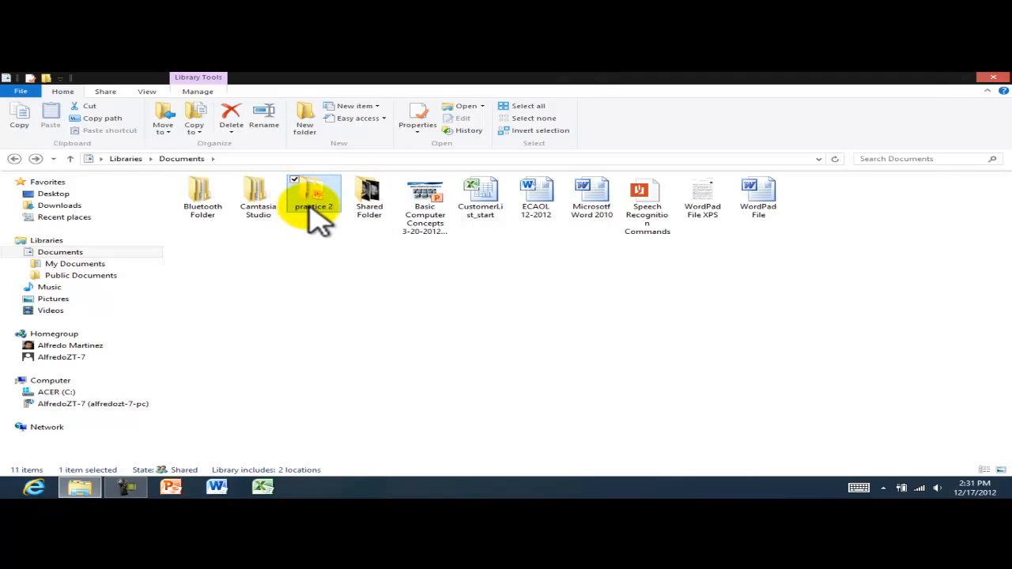
right_click(307, 200)
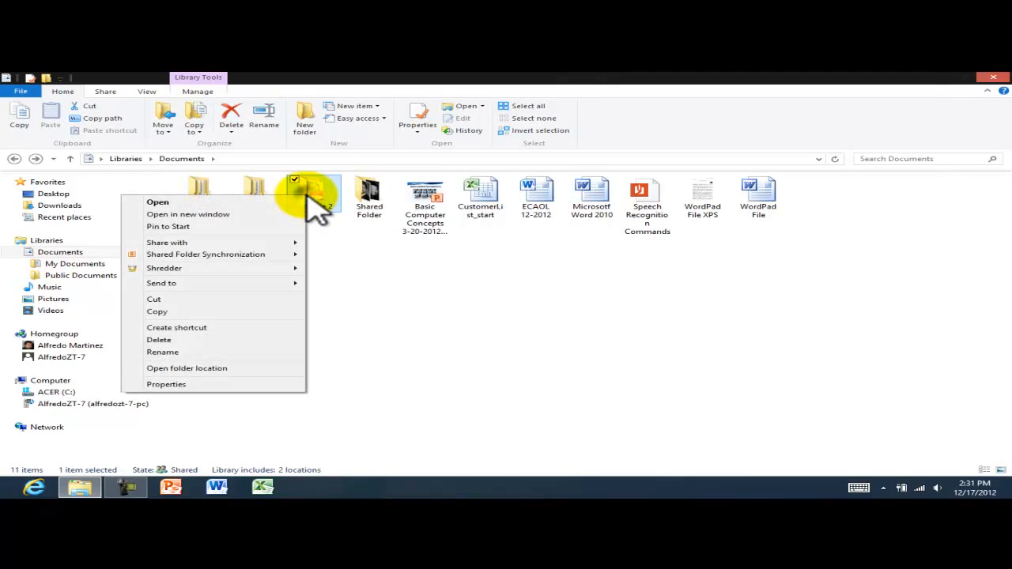
left_click(166, 300)
left_click(384, 207)
double_click(384, 207)
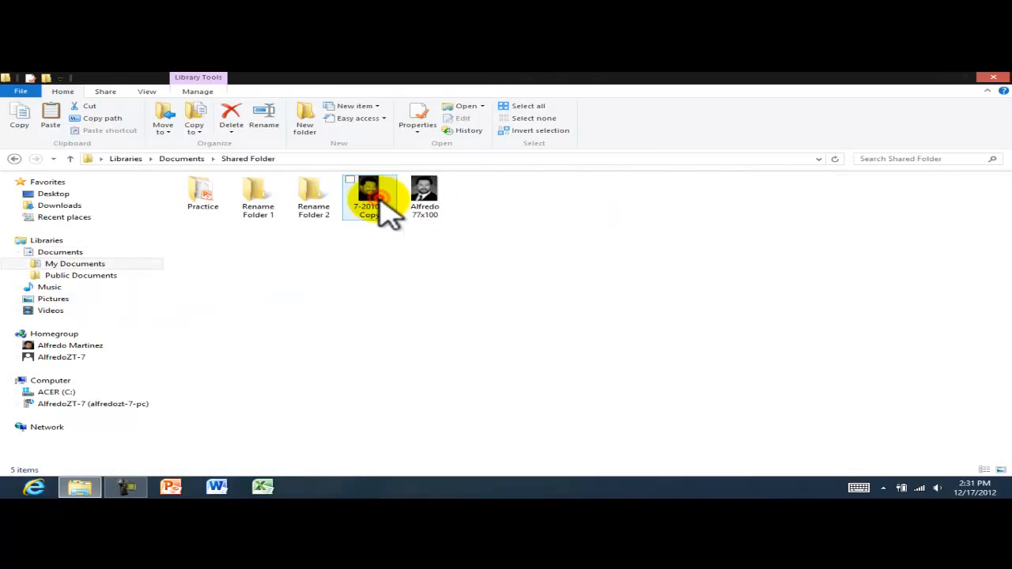
right_click(343, 287)
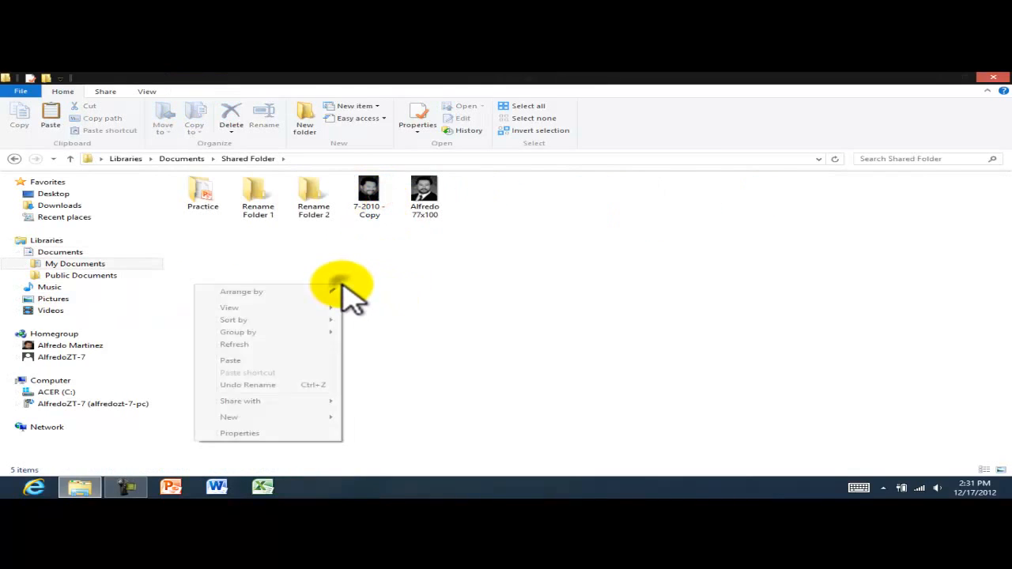
left_click(231, 361)
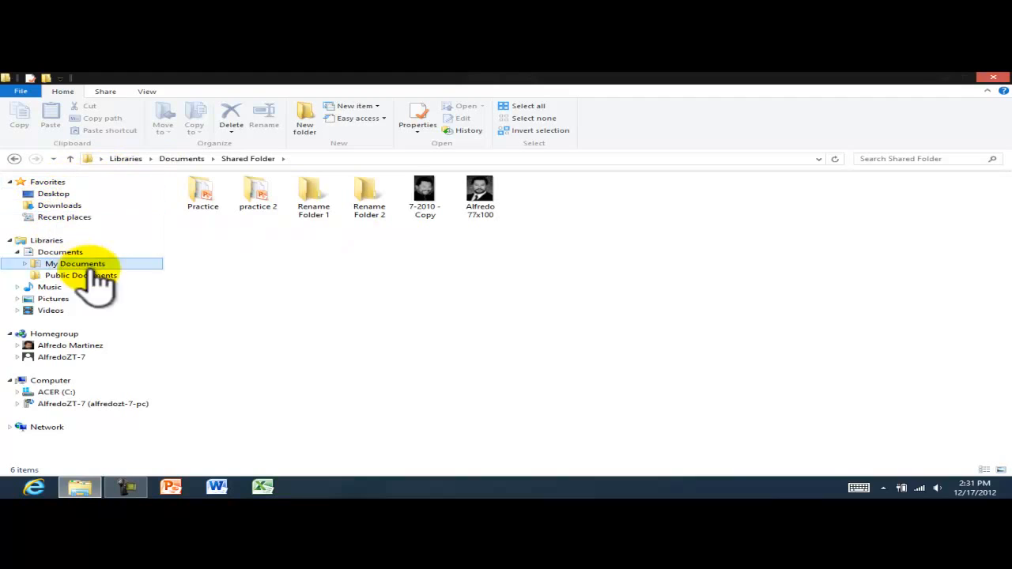
left_click(57, 253)
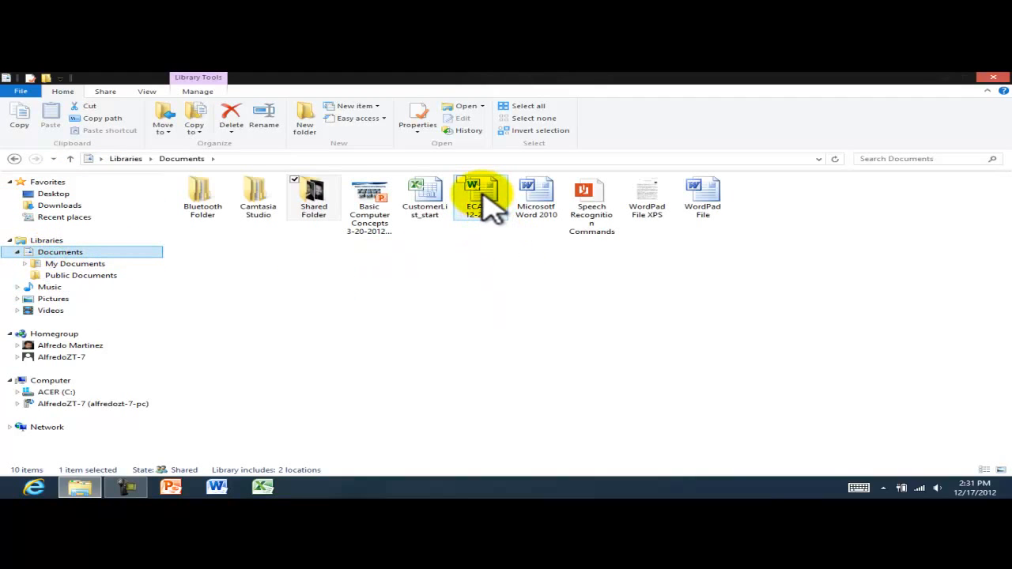
left_click(494, 316)
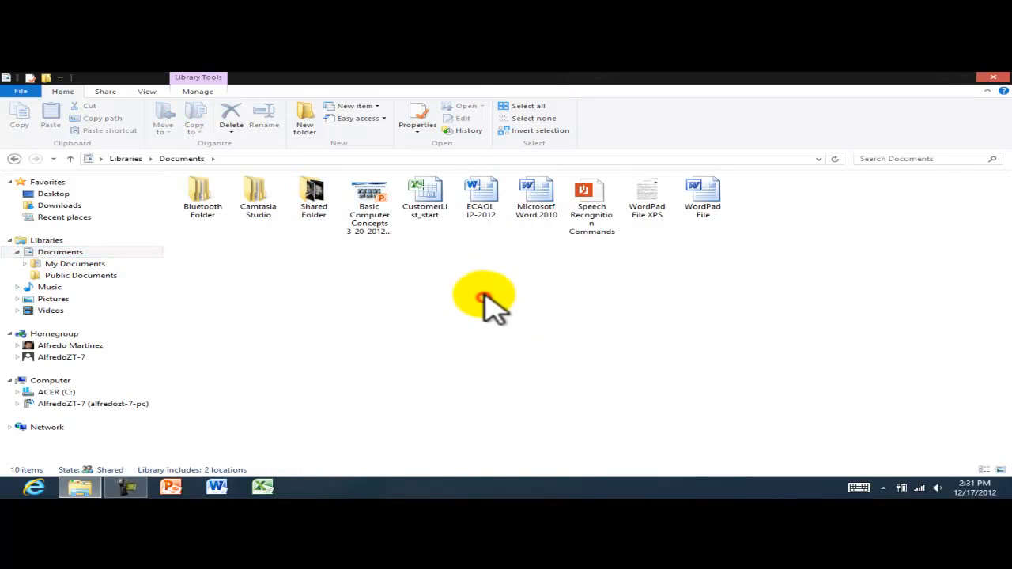
Step: Copy the Microsotf Word 2010 document to Shared Folder by choosing Libraries > Documents > My Documents > Shared Folder as the copy location
right_click(541, 193)
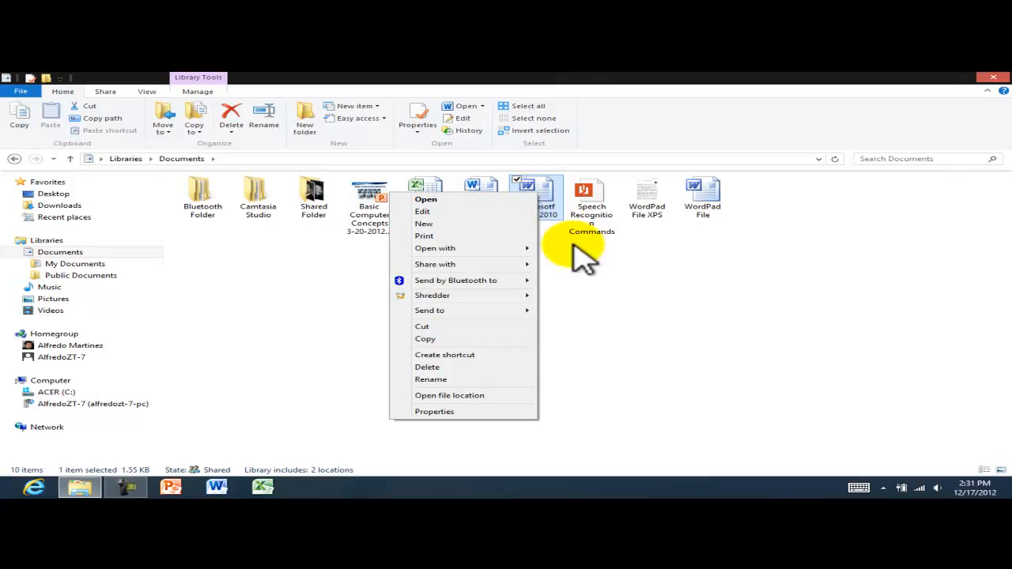
left_click(631, 310)
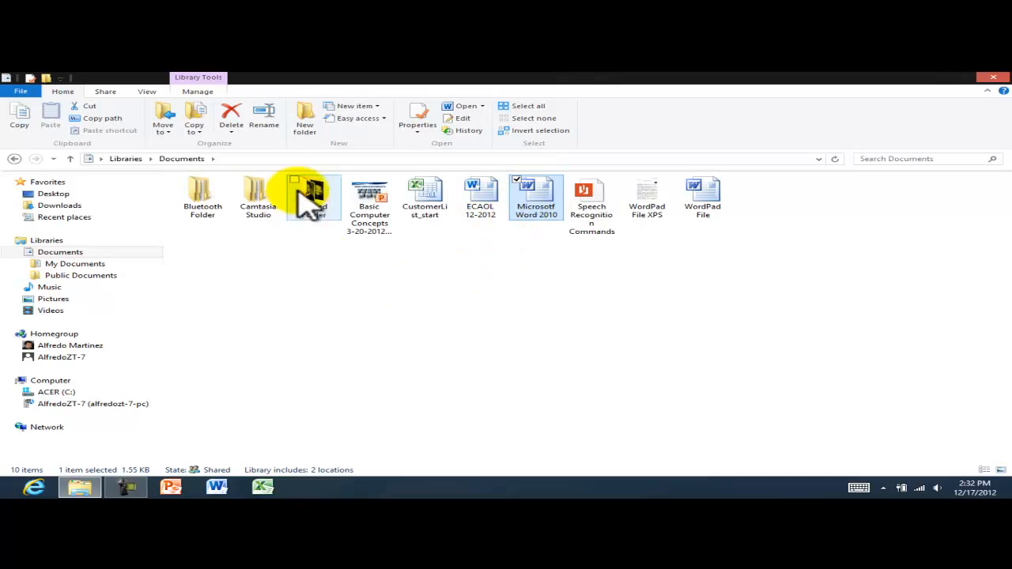
left_click(194, 129)
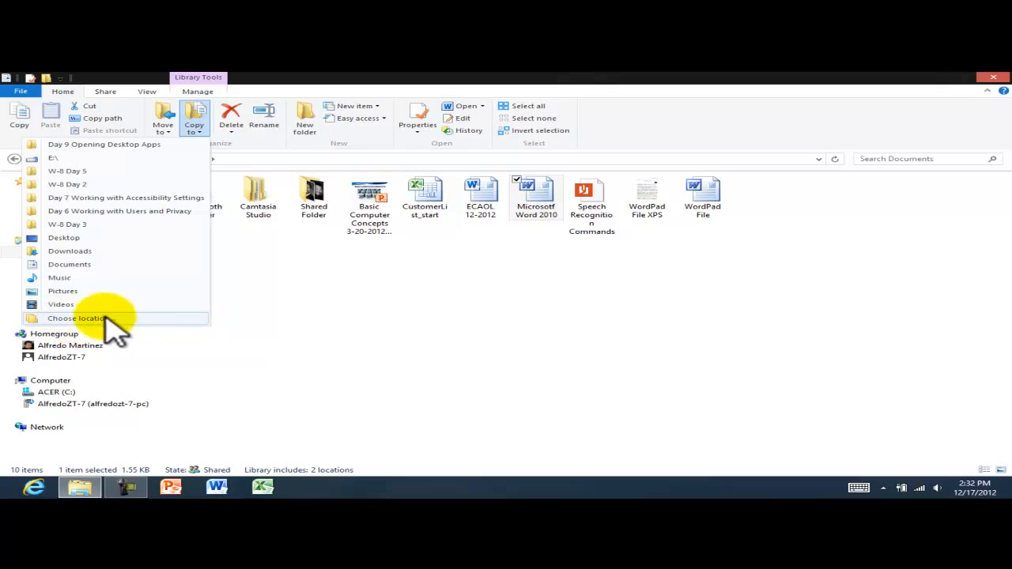
left_click(82, 319)
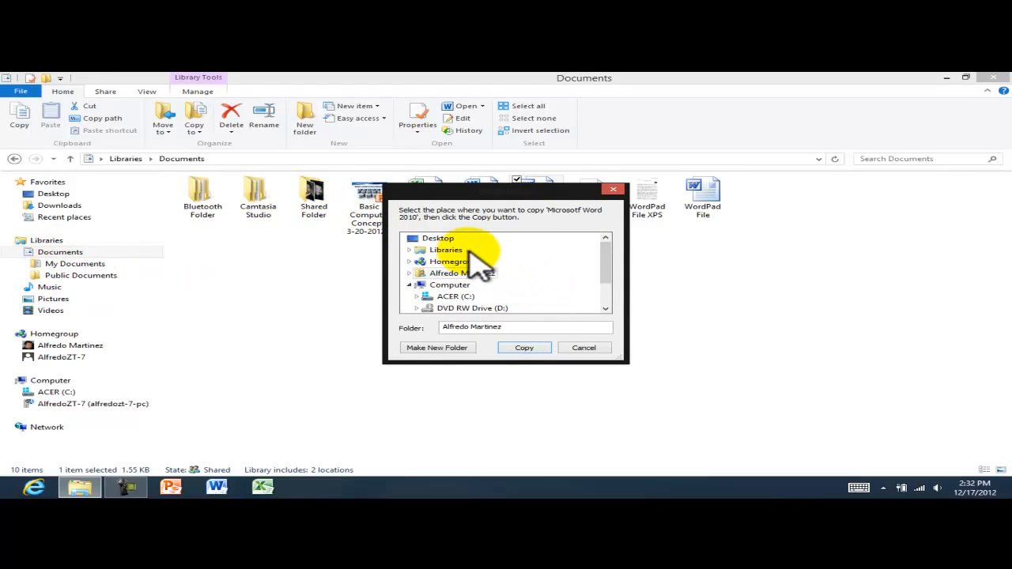
left_click(410, 250)
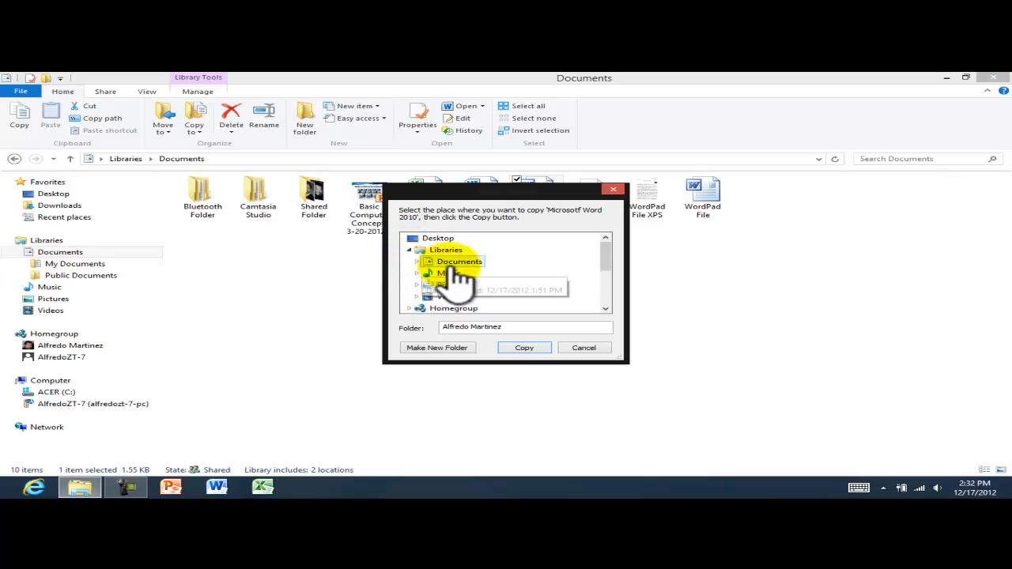
left_click(419, 261)
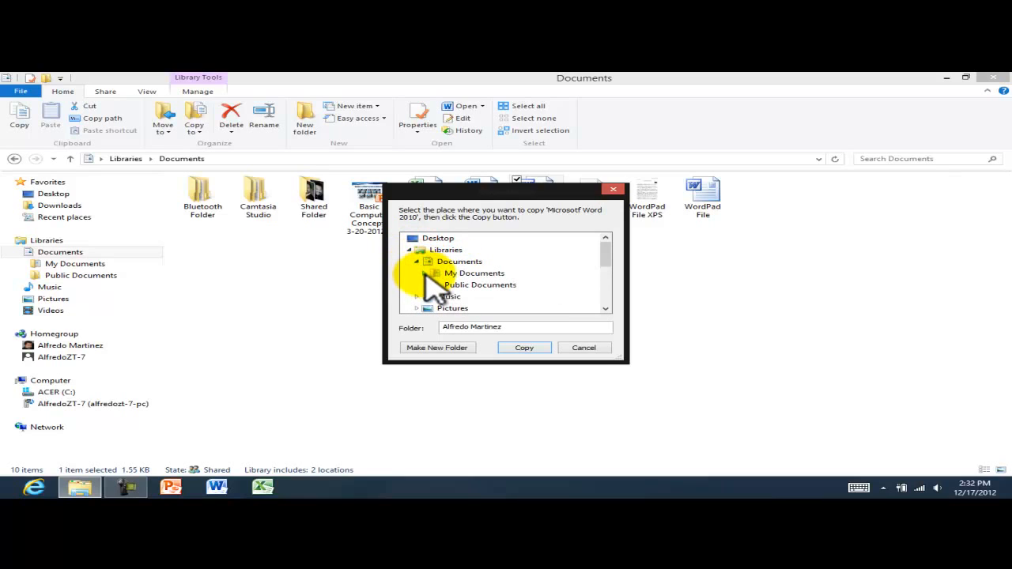
left_click(425, 273)
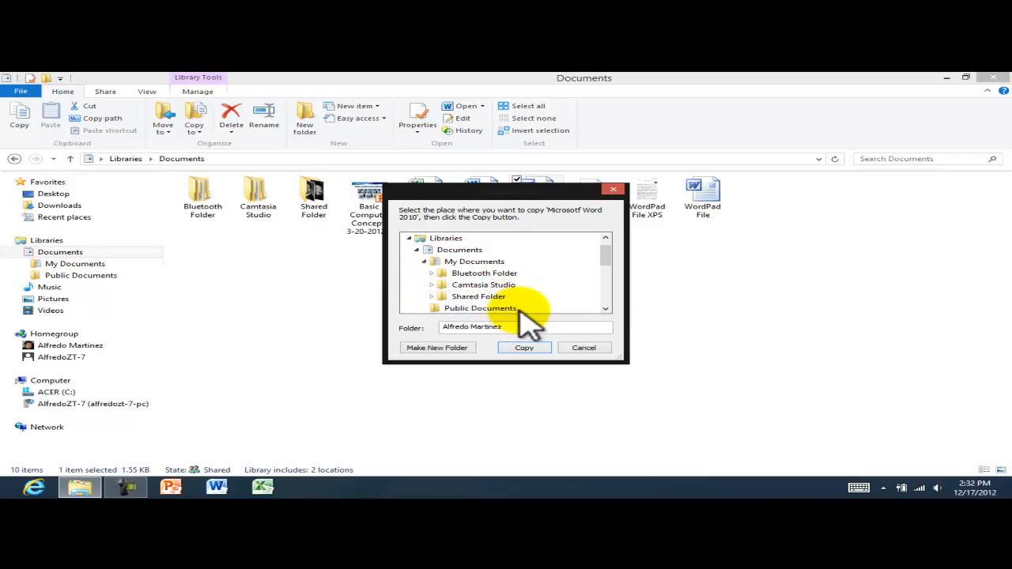
double_click(479, 297)
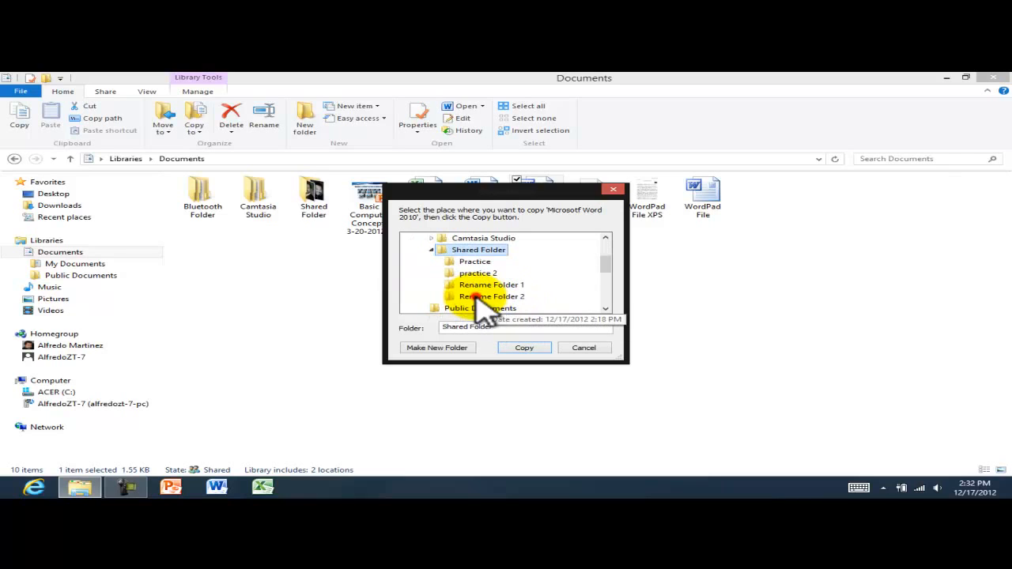
left_click(525, 349)
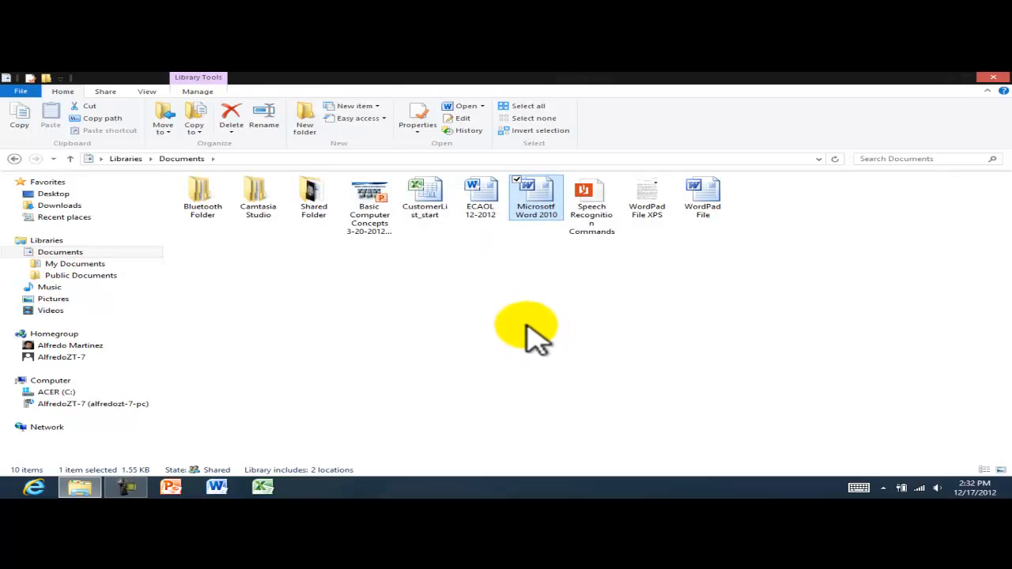
Step: Check the copied document and pictures inside Shared Folder, return to the Documents library, and clear the selection
double_click(320, 199)
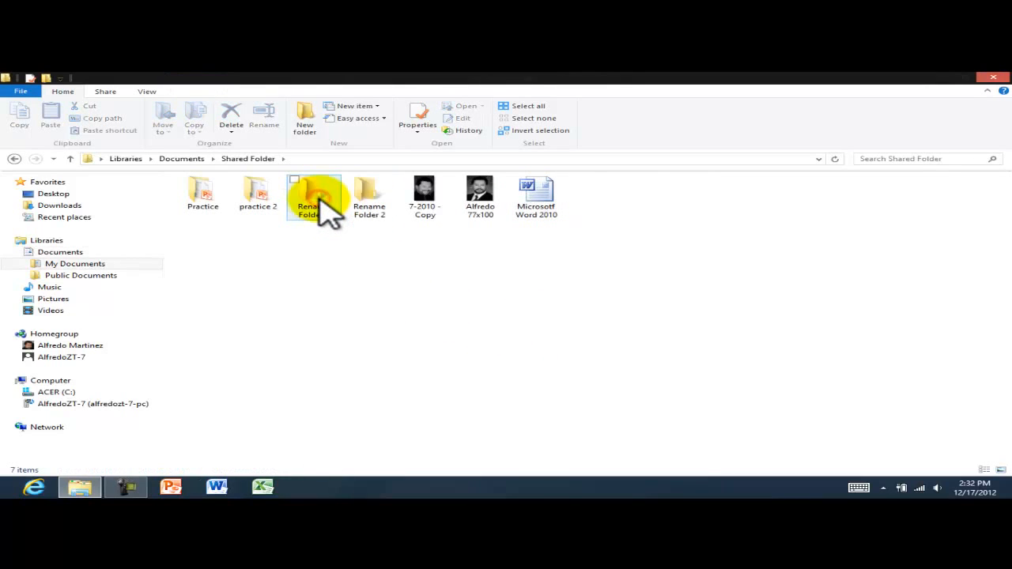
left_click(534, 198)
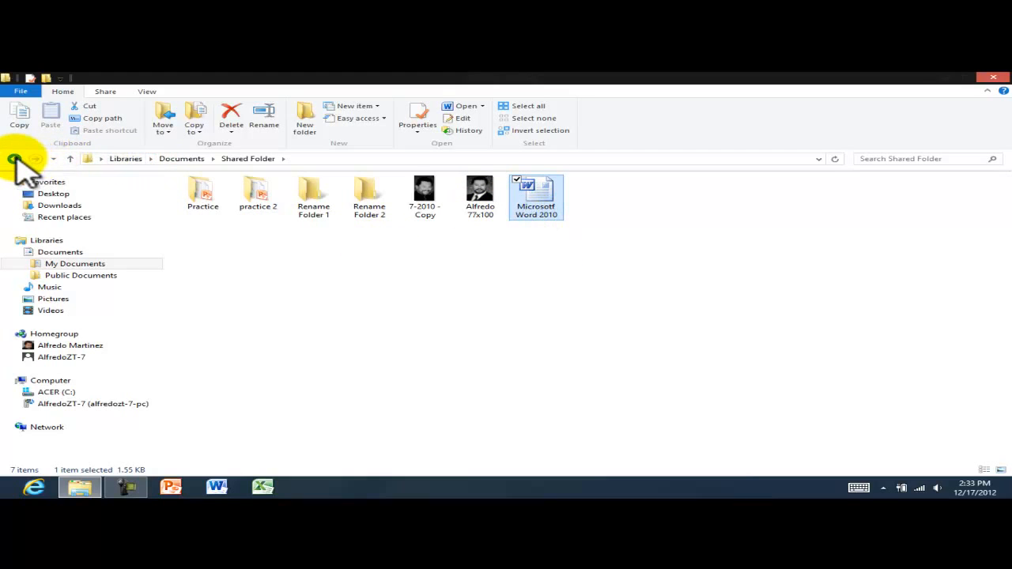
left_click(427, 198)
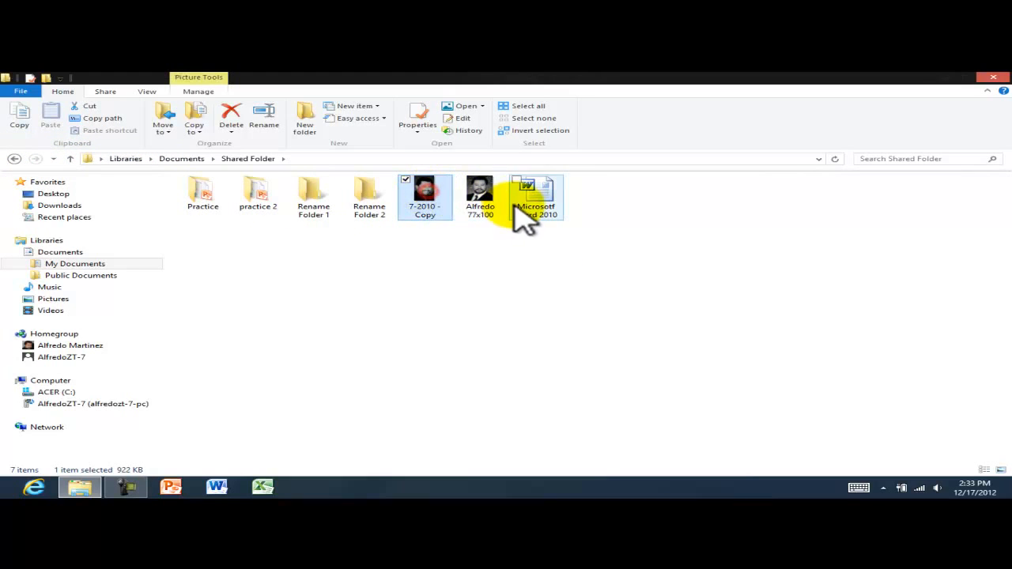
left_click(477, 198)
left_click(353, 296)
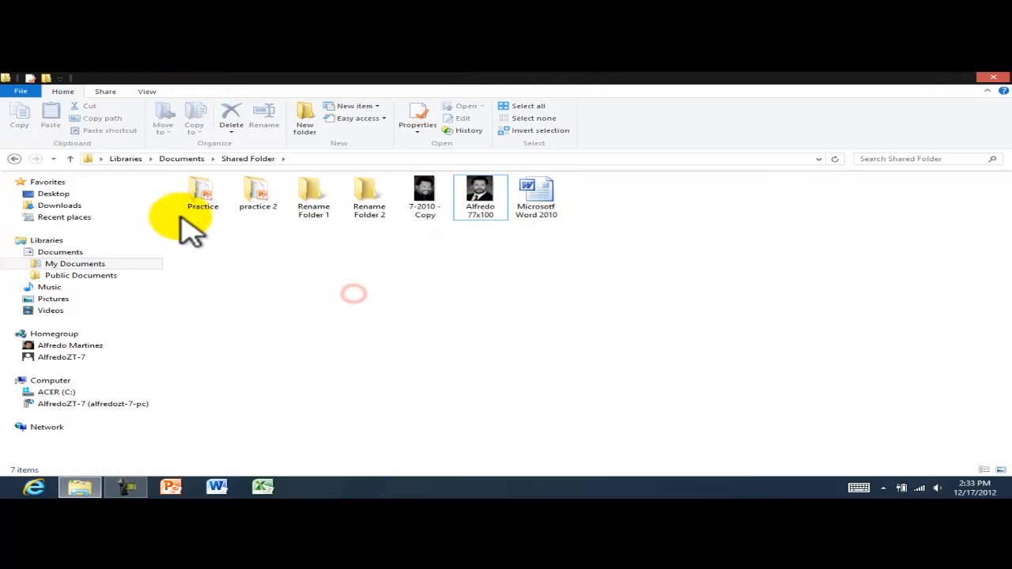
left_click(14, 158)
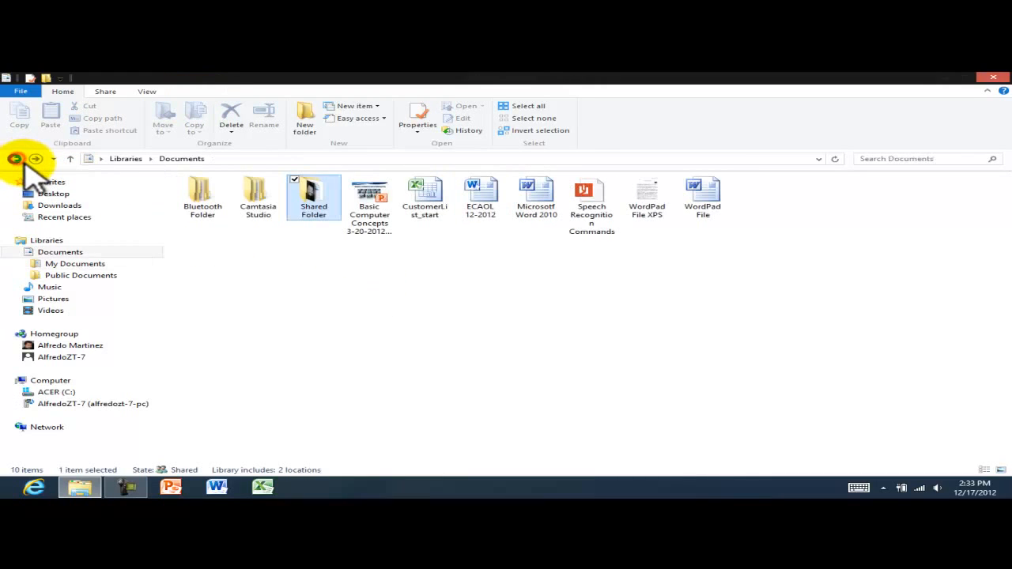
left_click(505, 321)
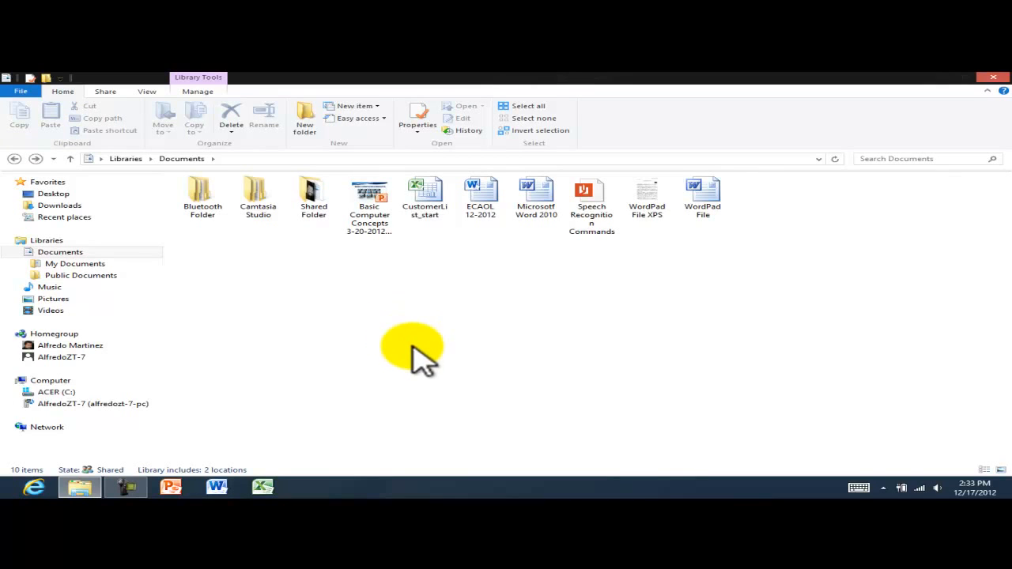
Step: Delete Shared Folder from the Documents library and clear the selection
left_click(312, 197)
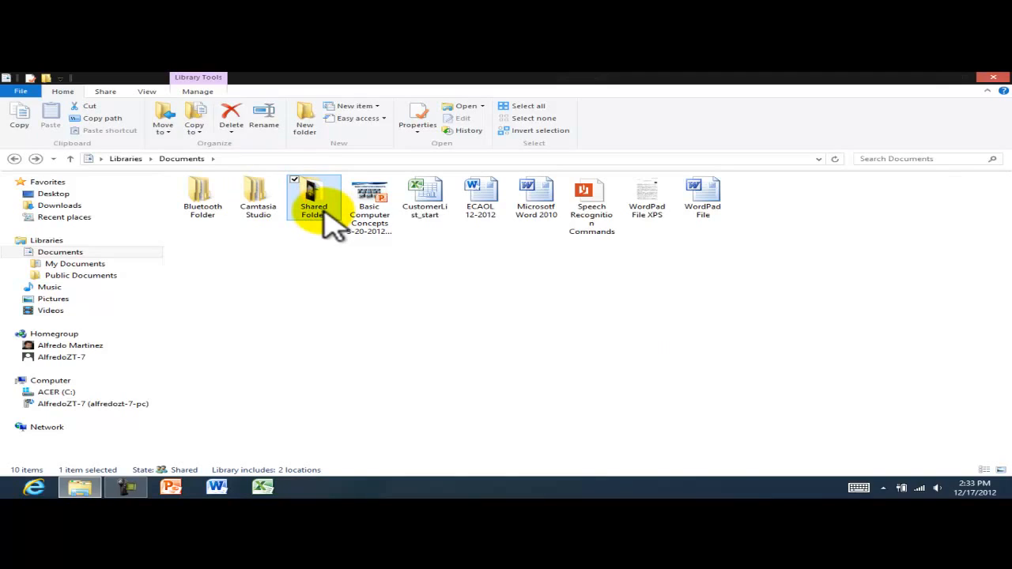
left_click(231, 119)
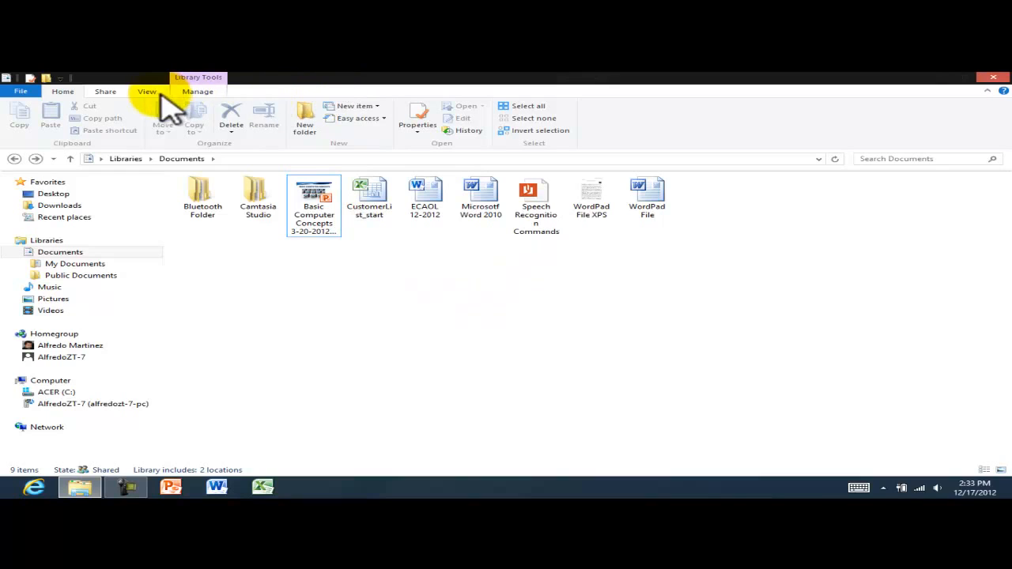
left_click(388, 308)
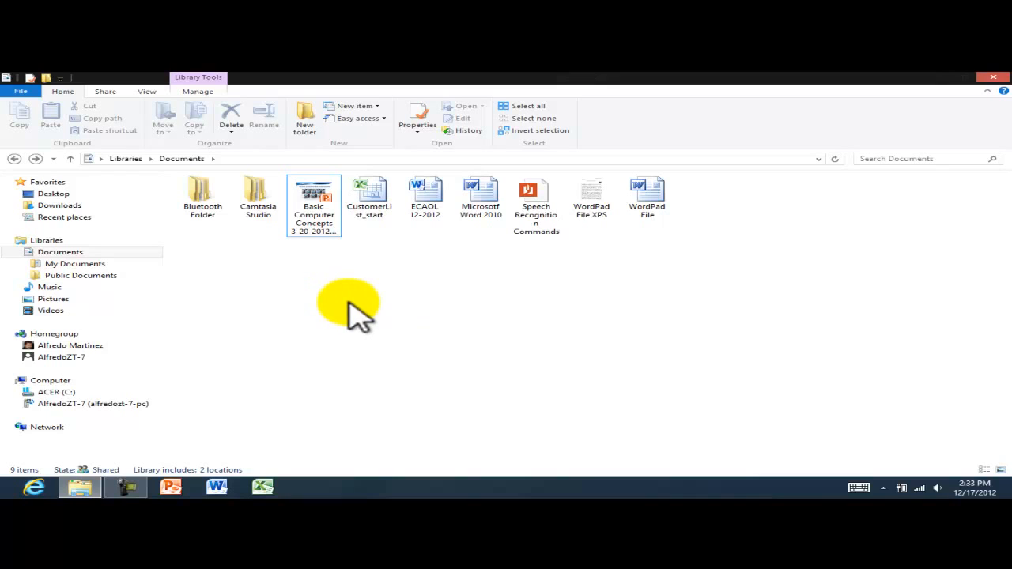
Step: Display the Documents library in the List layout, switch it to the Details layout, and close the window
left_click(149, 92)
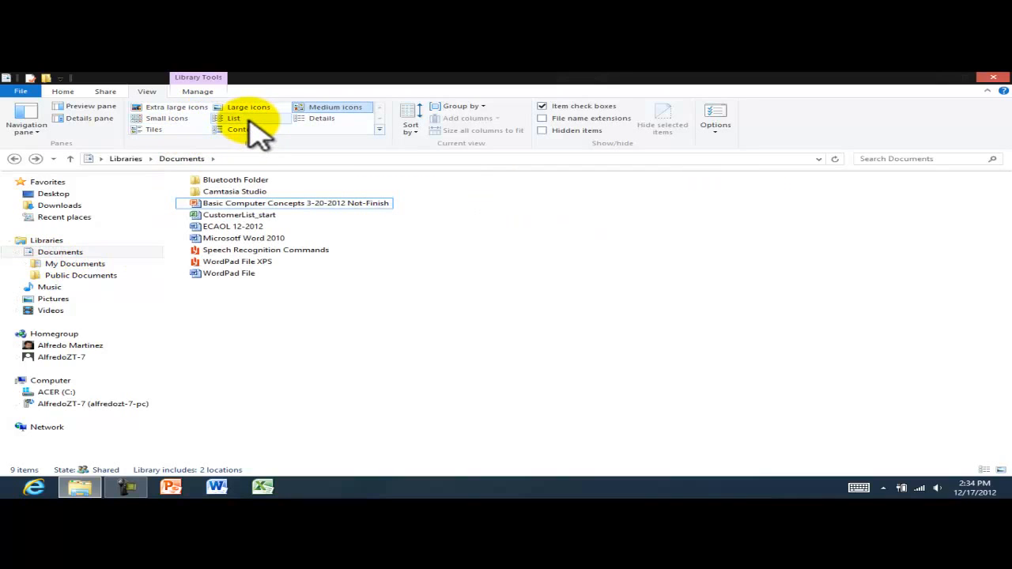
left_click(252, 119)
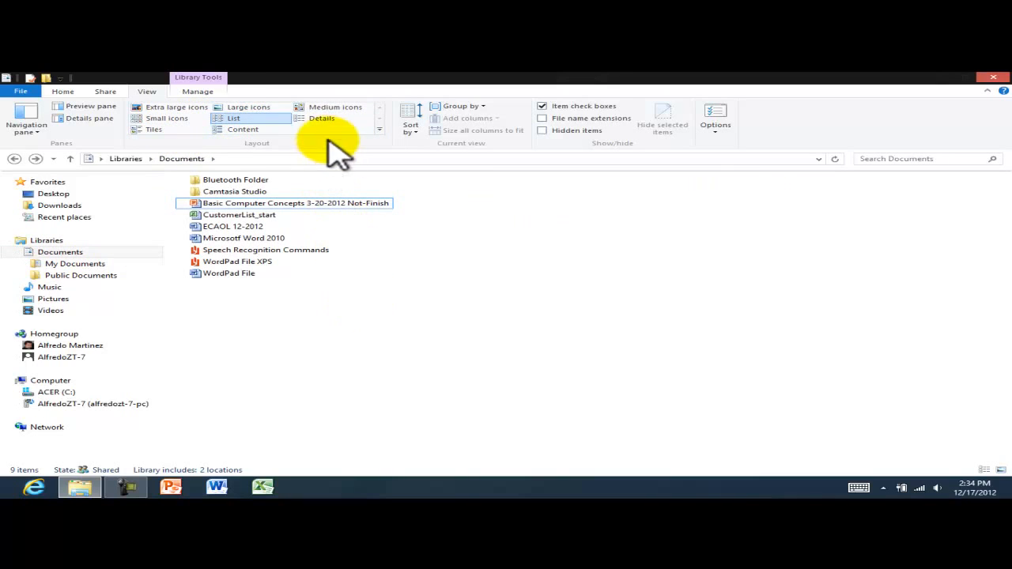
left_click(311, 119)
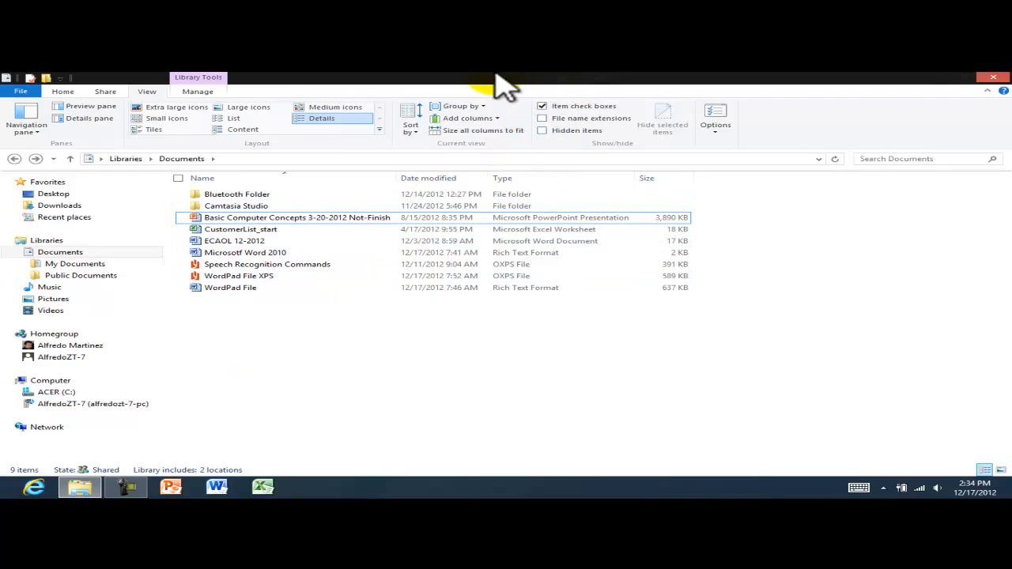
left_click(995, 79)
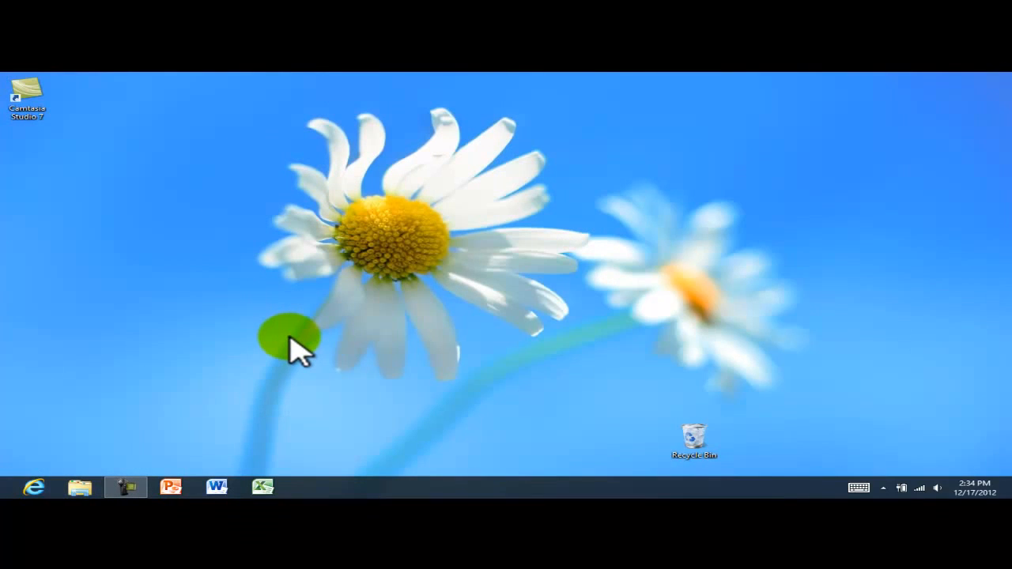
Step: Check the Recycle Bin for the deleted Shared Folder, close its window, and go to the Start screen
left_click(699, 436)
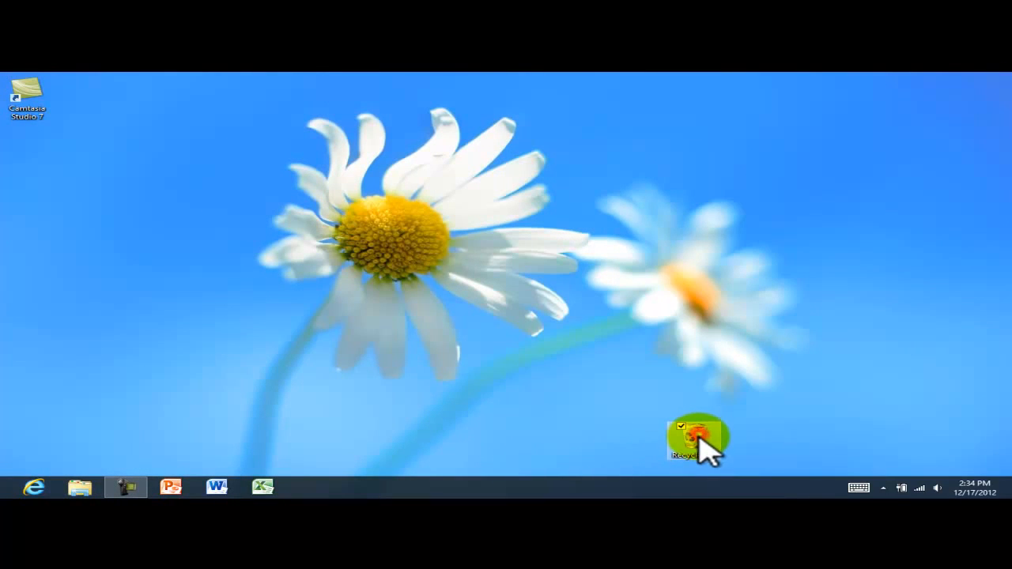
double_click(699, 436)
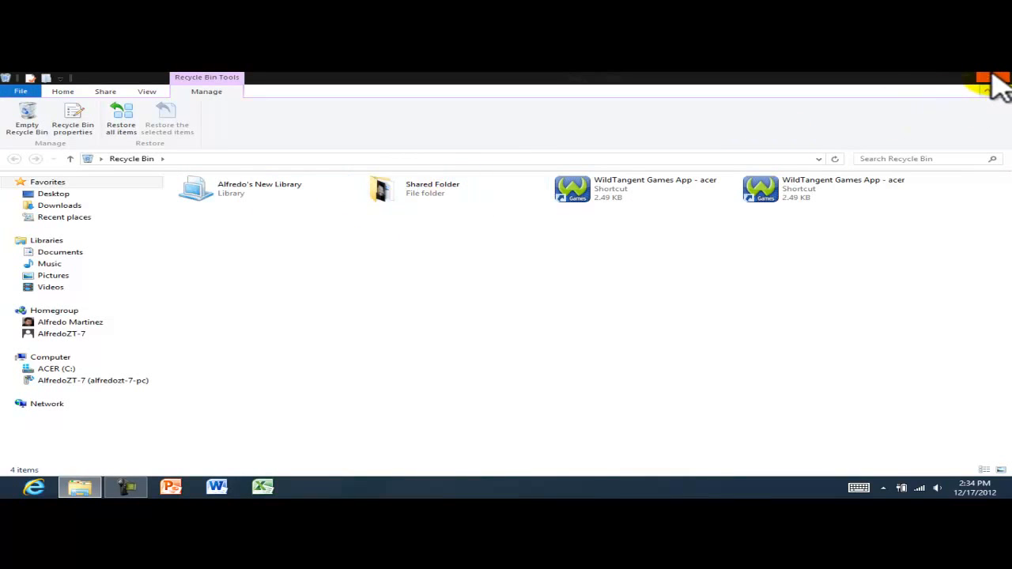
mouse_move(995, 81)
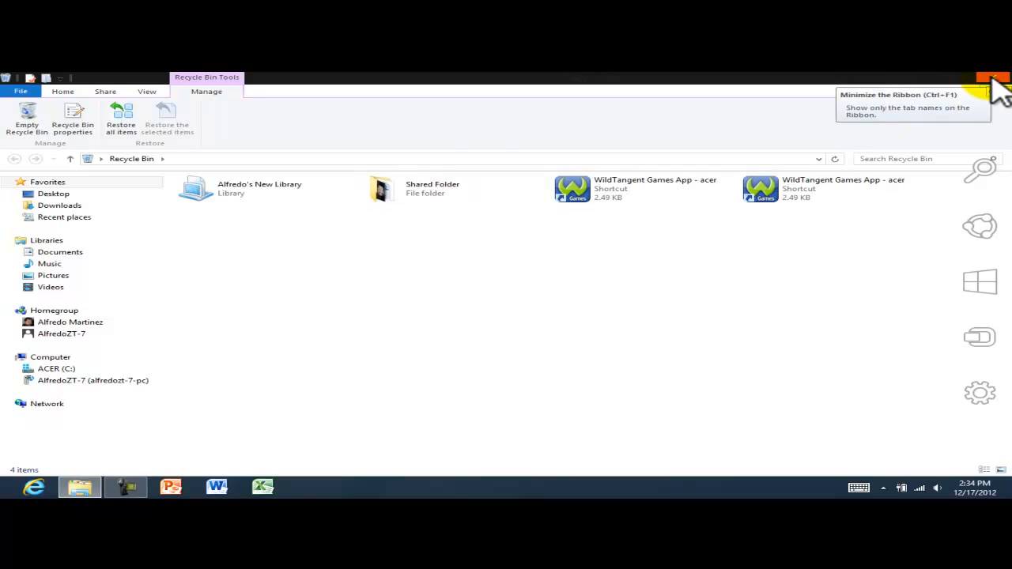
left_click(993, 78)
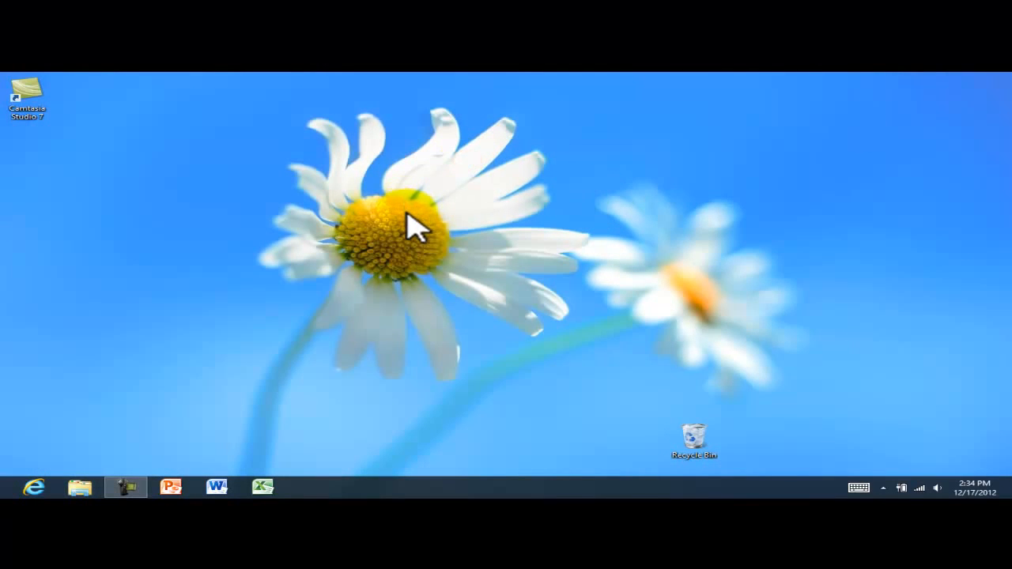
key("super")
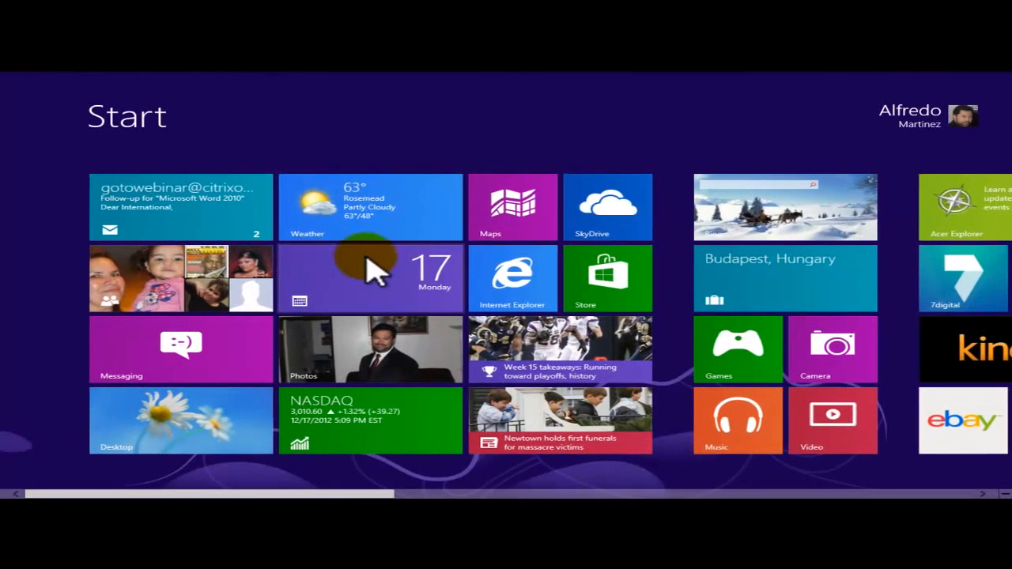